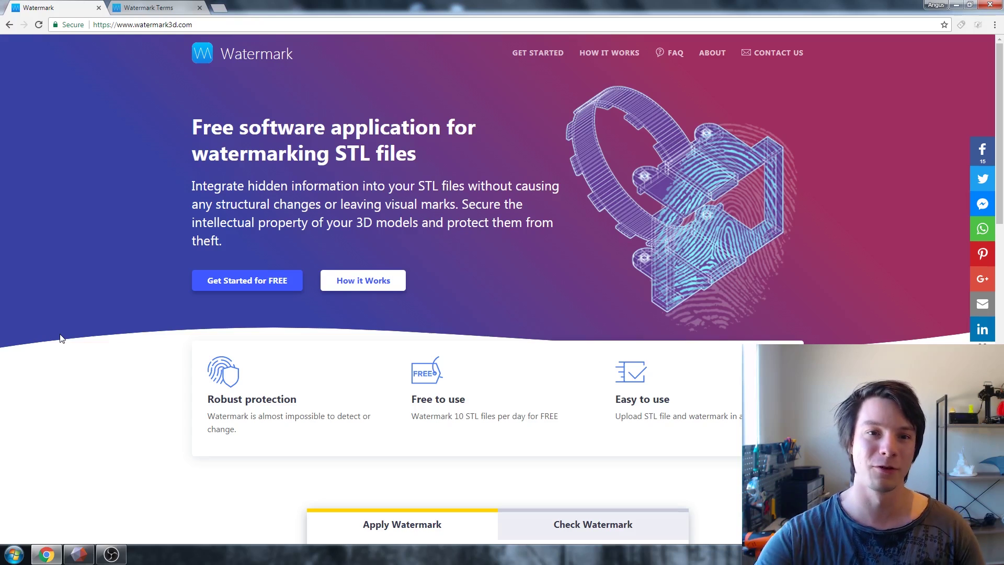
Read through the Watermark terms of service, including content rights, disclaimer and liability, and return to the Watermark home page.
{"action": "left_click", "coordinate": [156, 5]}
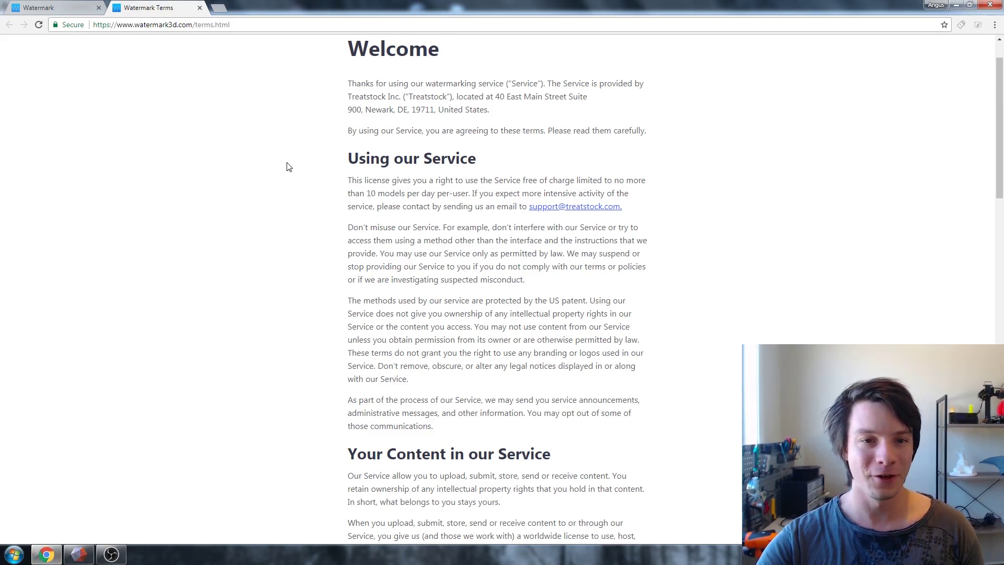
{"action": "scroll", "coordinate": [265, 165], "scroll_direction": "down", "scroll_amount": 4}
{"action": "scroll", "coordinate": [693, 232], "scroll_direction": "down", "scroll_amount": 2}
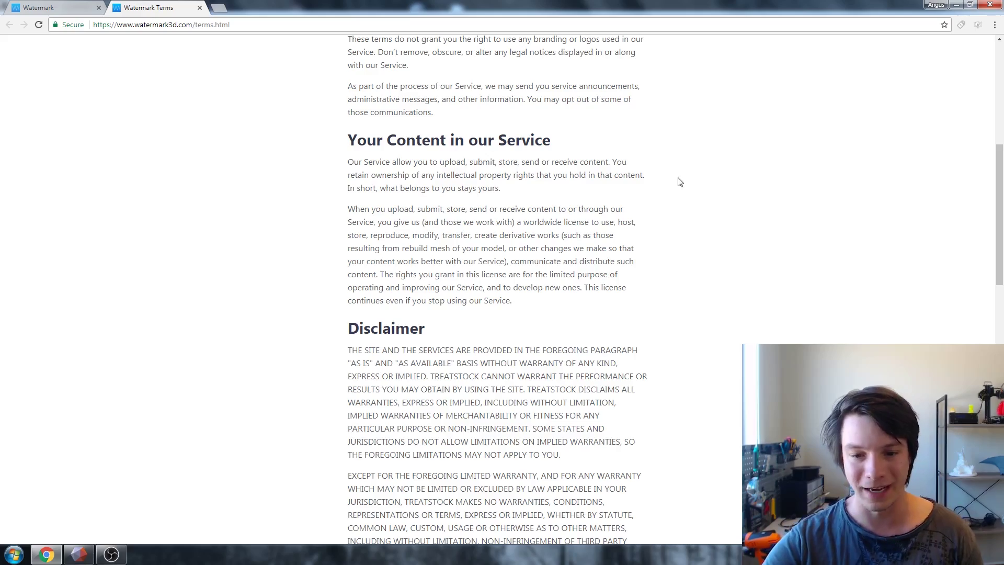
{"action": "scroll", "coordinate": [682, 162], "scroll_direction": "up", "scroll_amount": 4}
{"action": "scroll", "coordinate": [675, 154], "scroll_direction": "down", "scroll_amount": 7}
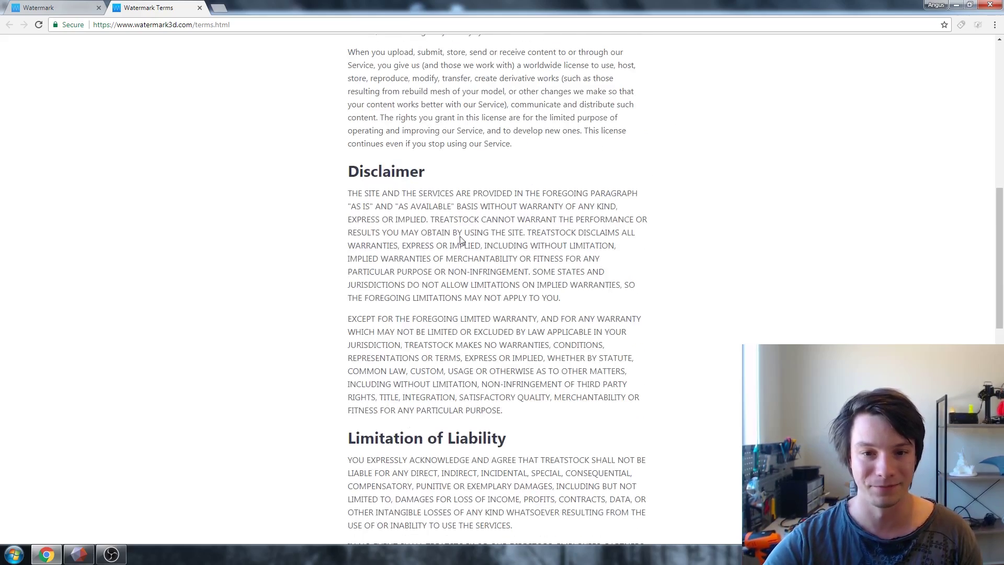
{"action": "scroll", "coordinate": [705, 305], "scroll_direction": "down", "scroll_amount": 3}
{"action": "scroll", "coordinate": [710, 313], "scroll_direction": "up", "scroll_amount": 6}
{"action": "scroll", "coordinate": [712, 311], "scroll_direction": "up", "scroll_amount": 7}
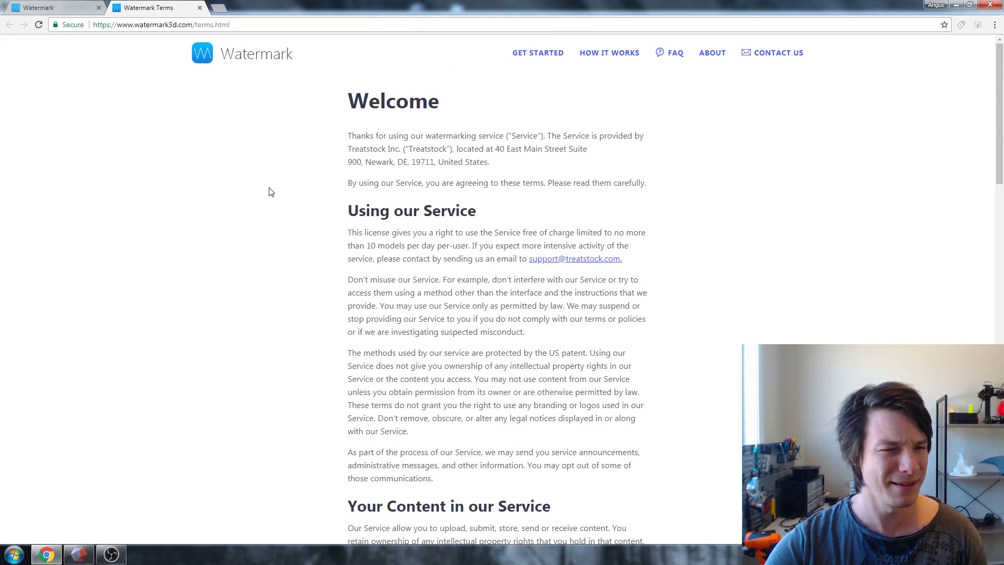
{"action": "left_click", "coordinate": [89, 6]}
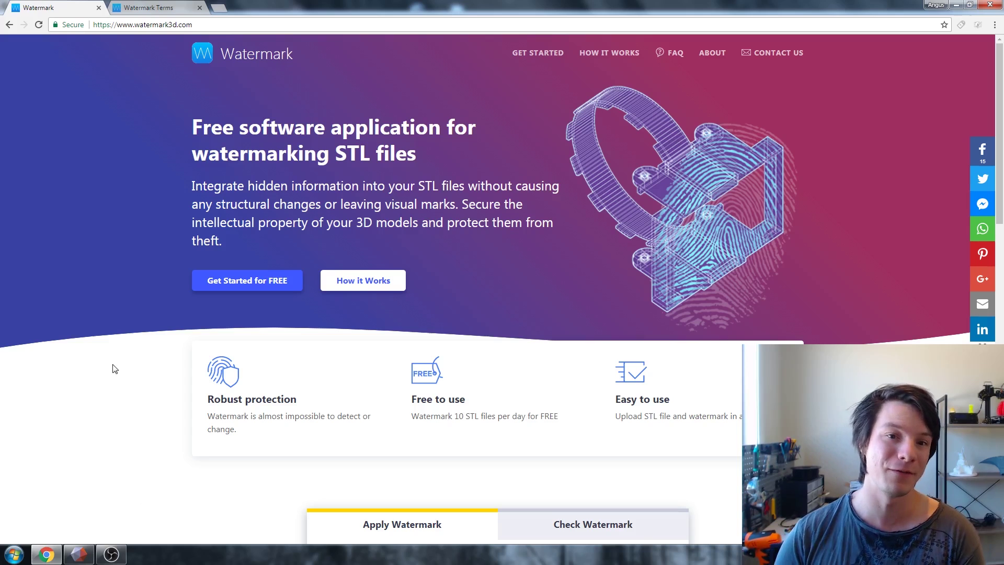
Switch to Meshmixer and inspect the vase model from above and from the side.
{"action": "left_click", "coordinate": [78, 554]}
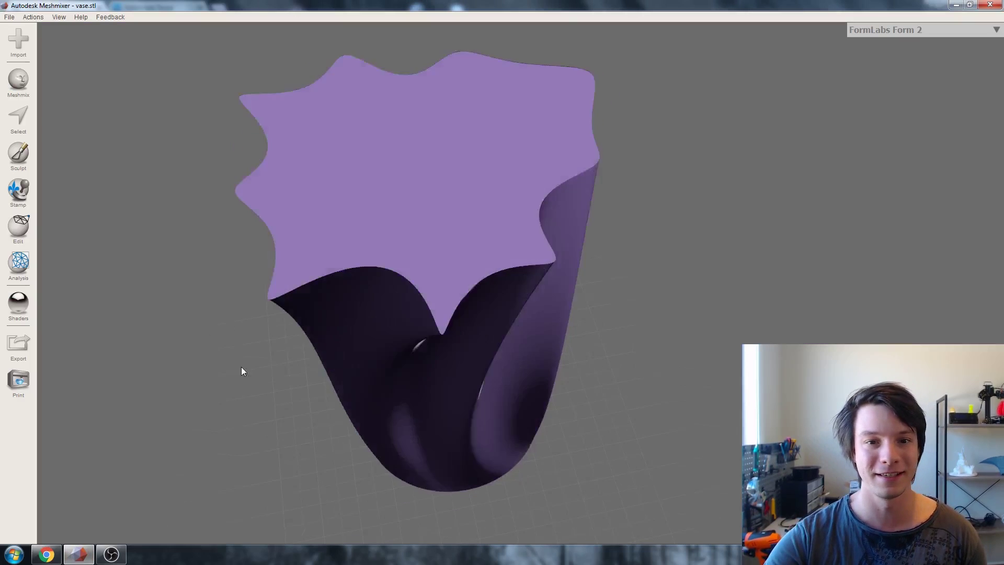
{"action": "right_click_drag", "start_coordinate": [241, 369], "coordinate": [246, 321]}
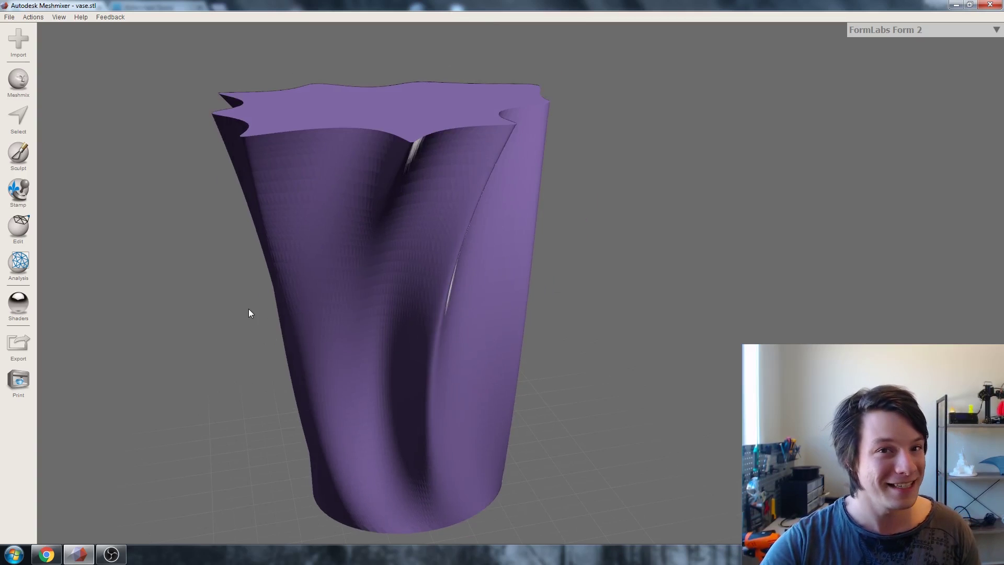
{"action": "mouse_move", "coordinate": [243, 265]}
{"action": "right_mouse_down"}
{"action": "mouse_move", "coordinate": [274, 275]}
{"action": "mouse_move", "coordinate": [289, 309]}
{"action": "mouse_move", "coordinate": [226, 274]}
{"action": "mouse_move", "coordinate": [253, 265]}
{"action": "right_mouse_up"}
{"action": "mouse_move", "coordinate": [211, 236]}
{"action": "right_mouse_down"}
{"action": "mouse_move", "coordinate": [275, 229]}
{"action": "mouse_move", "coordinate": [210, 223]}
{"action": "mouse_move", "coordinate": [223, 226]}
{"action": "right_mouse_up"}
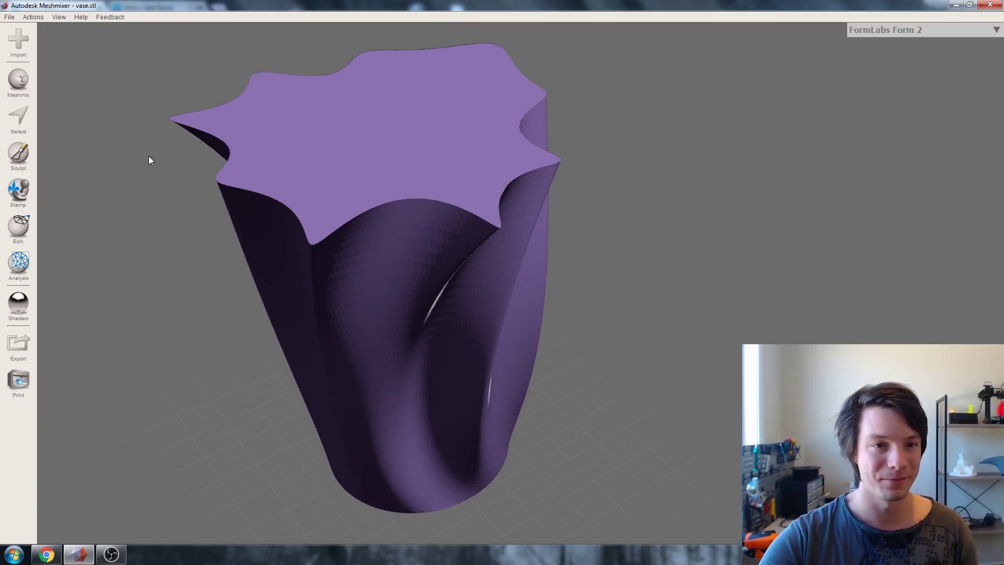
{"action": "right_click_drag", "start_coordinate": [150, 159], "coordinate": [197, 127]}
Turn on the wireframe display and examine the overlapping vase.stl and vase_marked.stl meshes.
{"action": "key", "text": "w"}
{"action": "right_click_drag", "start_coordinate": [365, 179], "coordinate": [298, 164]}
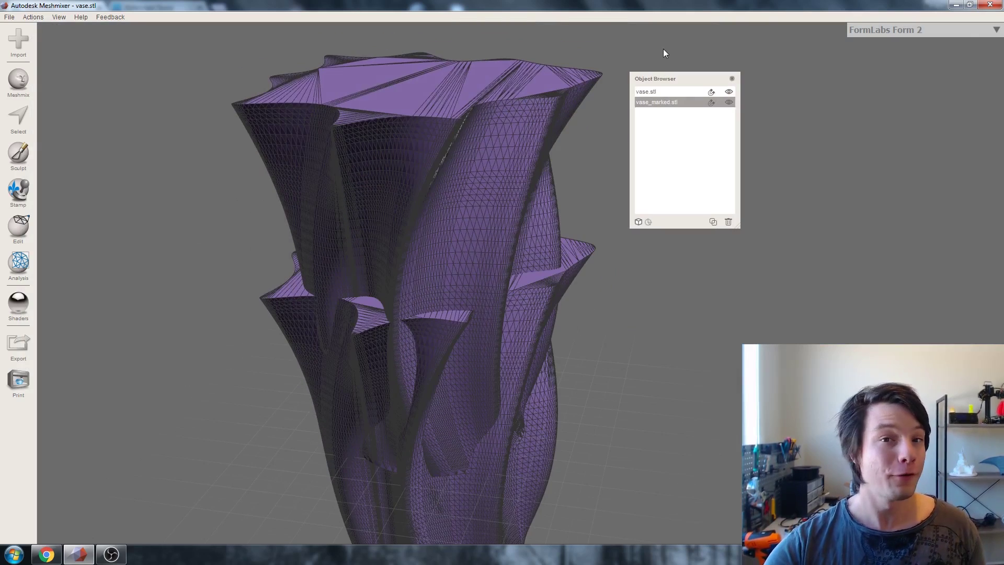
{"action": "right_click_drag", "start_coordinate": [374, 195], "coordinate": [384, 195]}
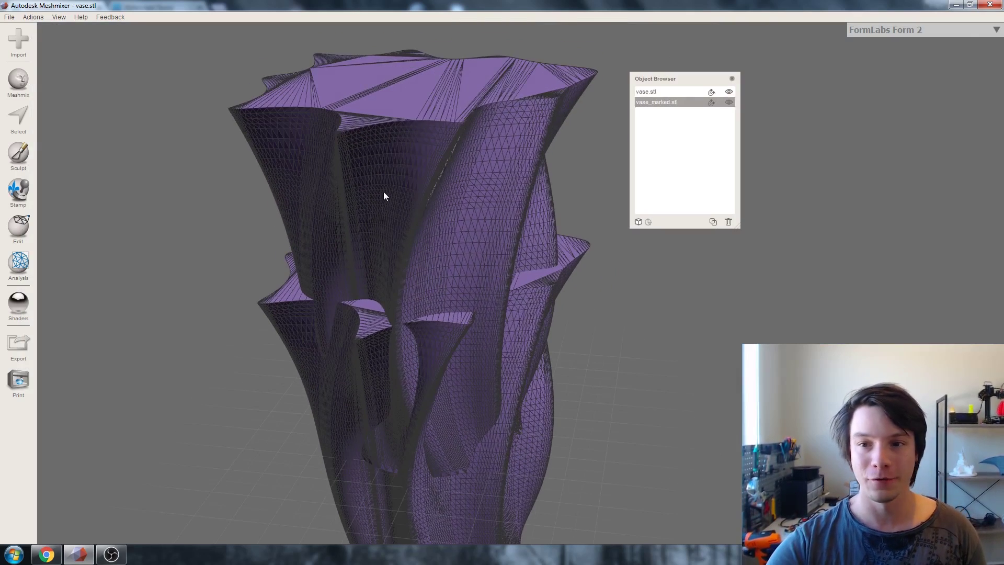
{"action": "left_click", "coordinate": [438, 140]}
{"action": "left_click", "coordinate": [435, 365]}
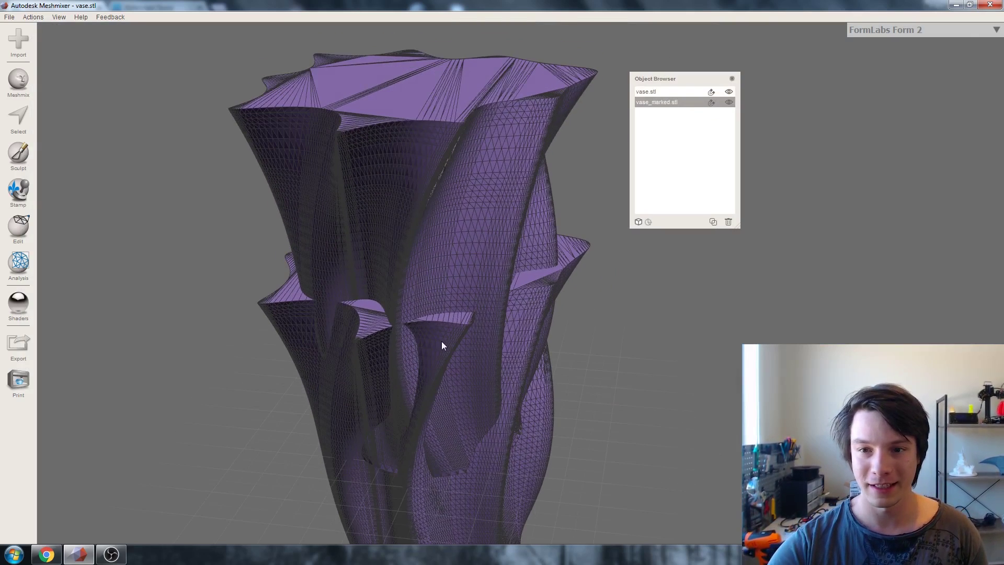
Transform vase_marked.stl to Translate Y 50.392 mm and Translate Z 74.721 mm, placing it beside the original vase.
{"action": "left_click", "coordinate": [18, 238]}
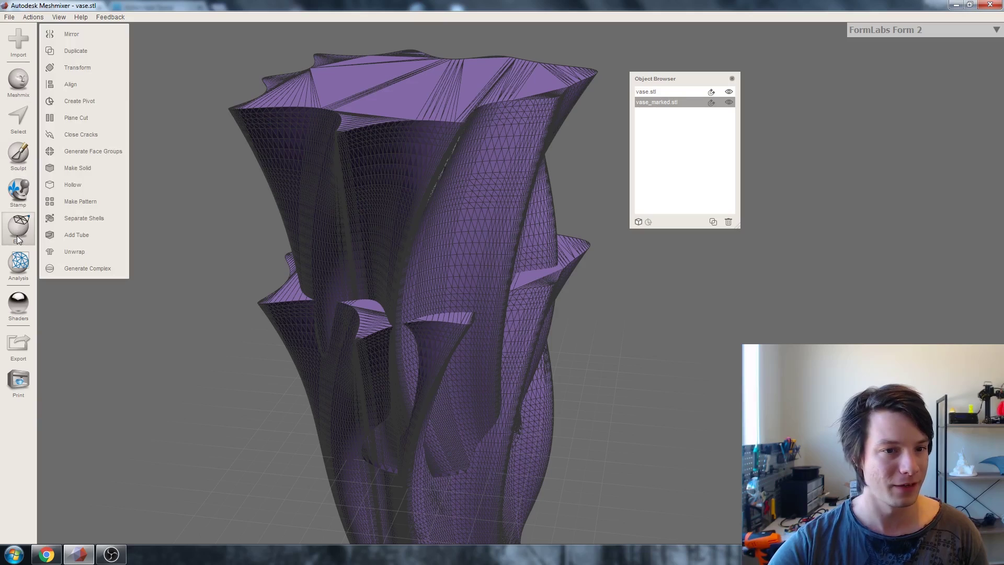
{"action": "left_click", "coordinate": [79, 71]}
{"action": "left_click_drag", "start_coordinate": [425, 246], "coordinate": [408, 48]}
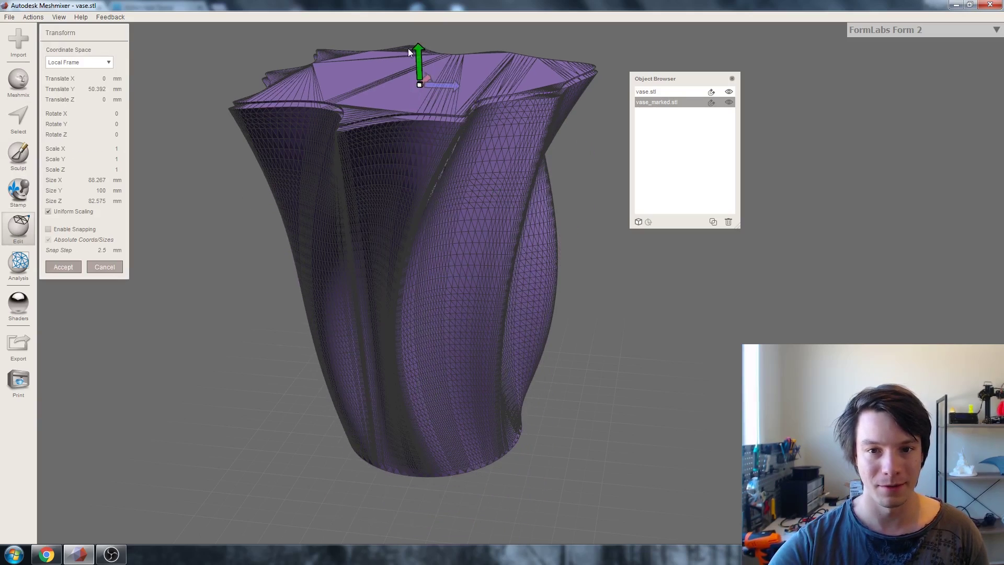
{"action": "left_click_drag", "start_coordinate": [449, 85], "coordinate": [753, 131]}
{"action": "right_click_drag", "start_coordinate": [451, 222], "coordinate": [298, 225]}
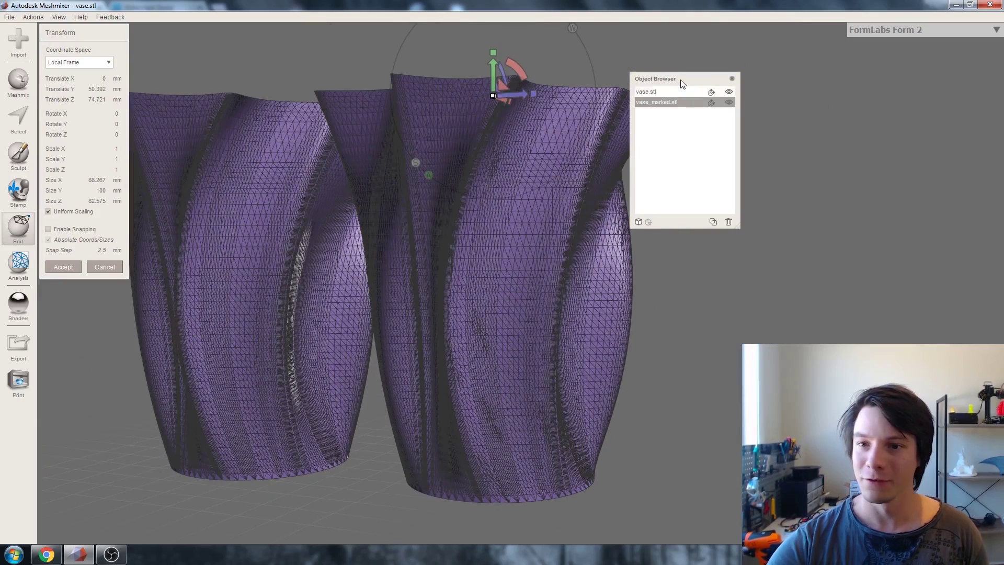
{"action": "left_click_drag", "start_coordinate": [682, 83], "coordinate": [720, 51]}
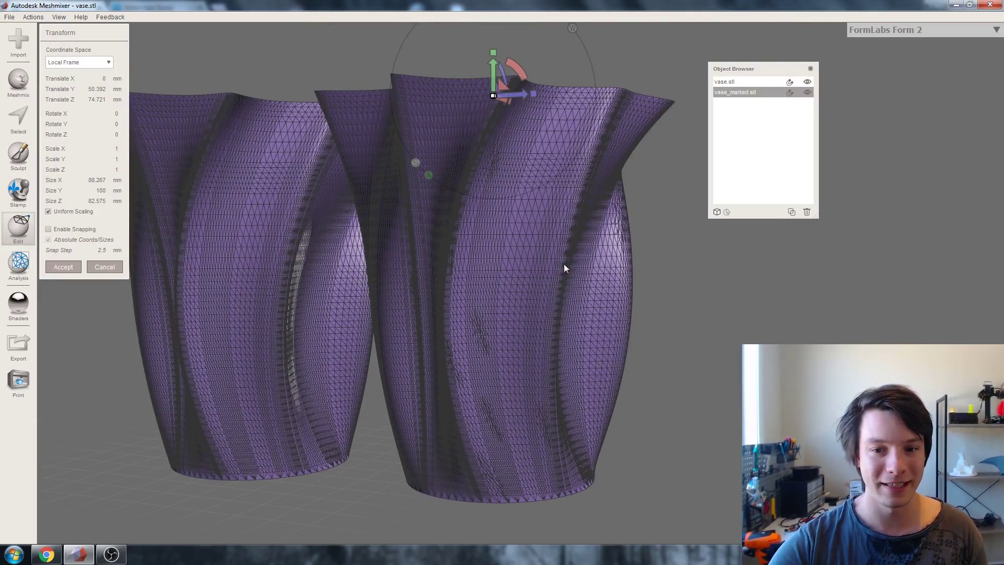
Compare the wireframes of the original and the watermarked vase, looking for differences in the side-wall triangles.
{"action": "right_click_drag", "start_coordinate": [564, 269], "coordinate": [476, 328]}
{"action": "right_click_drag", "start_coordinate": [455, 340], "coordinate": [484, 343]}
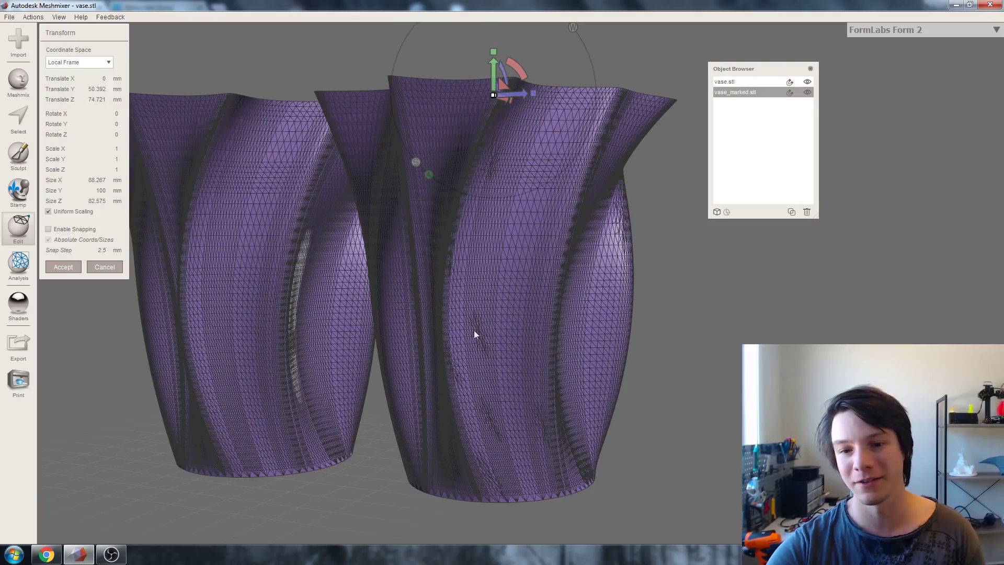
{"action": "scroll", "coordinate": [459, 346], "scroll_direction": "up", "scroll_amount": 2}
{"action": "right_click_drag", "start_coordinate": [461, 341], "coordinate": [343, 336]}
{"action": "scroll", "coordinate": [434, 397], "scroll_direction": "down", "scroll_amount": 2}
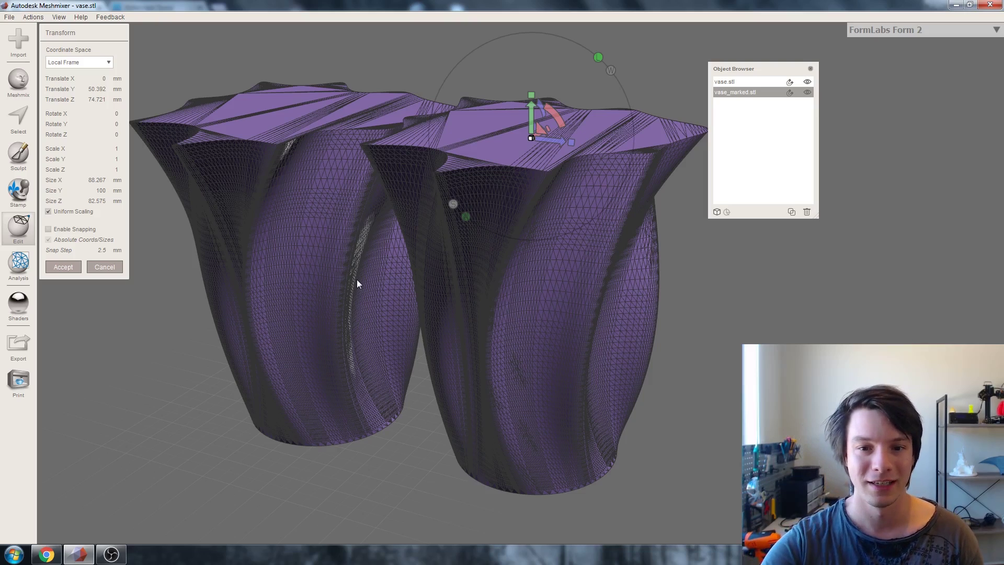
{"action": "right_click_drag", "start_coordinate": [357, 280], "coordinate": [378, 274]}
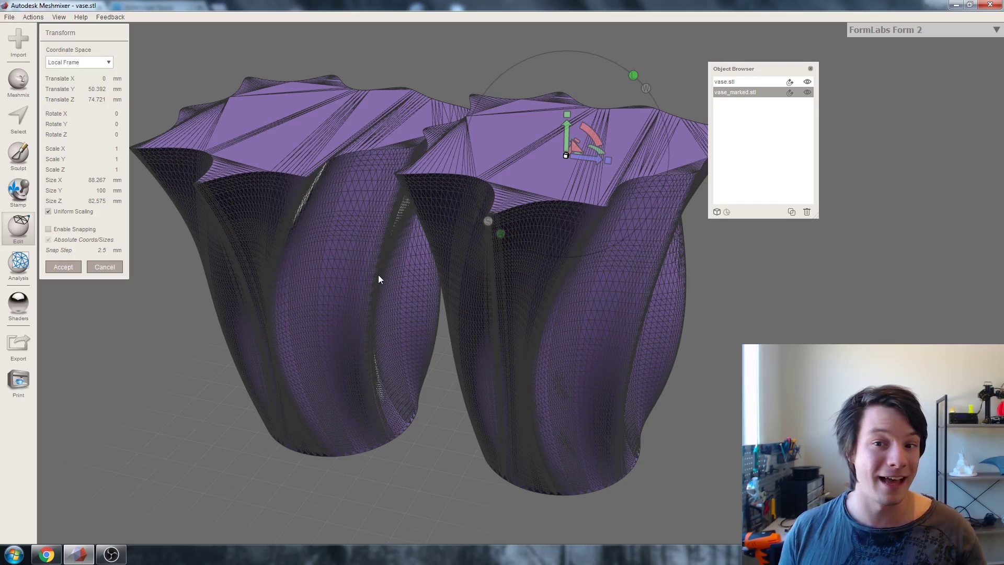
{"action": "right_click_drag", "start_coordinate": [378, 277], "coordinate": [367, 256]}
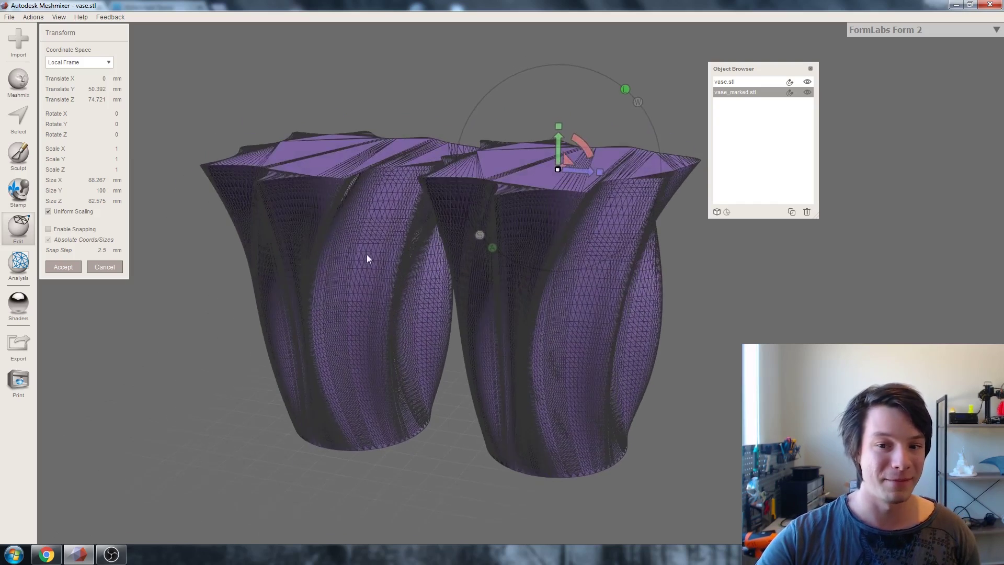
{"action": "middle_click_drag", "start_coordinate": [367, 258], "coordinate": [323, 243]}
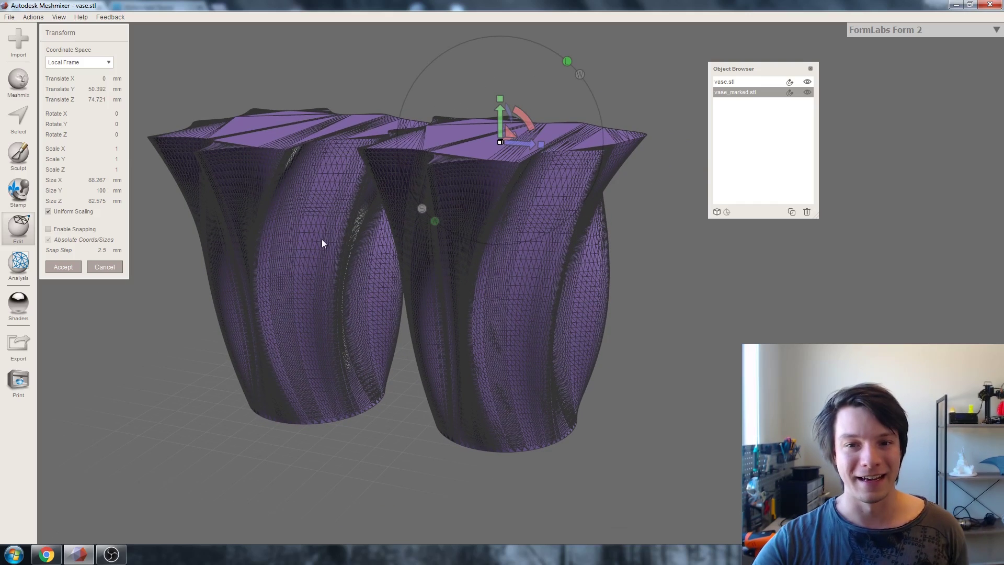
{"action": "right_click_drag", "start_coordinate": [322, 240], "coordinate": [317, 269]}
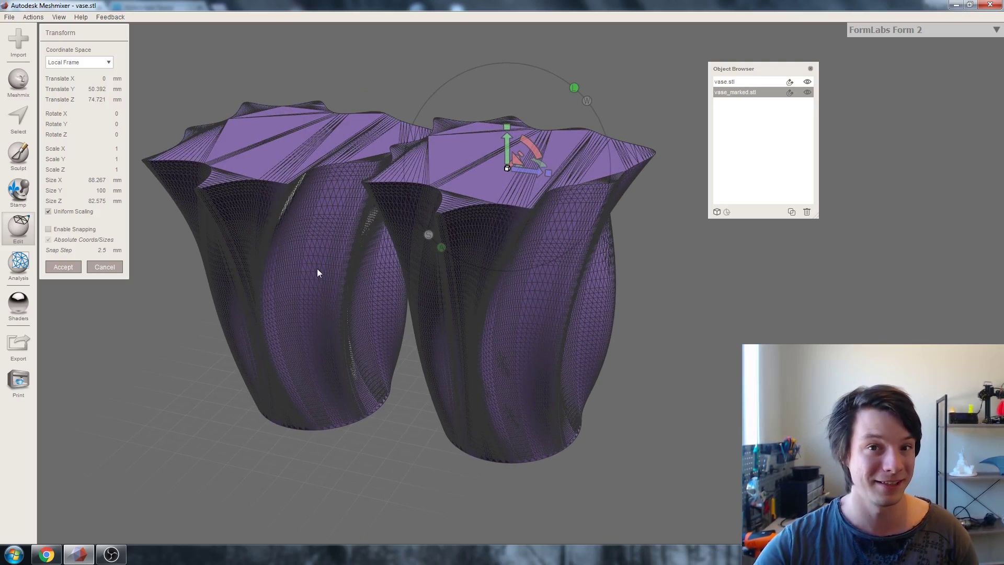
Finish the transform, hide vase.stl and make vase_marked.stl the active object.
{"action": "left_click_drag", "start_coordinate": [753, 72], "coordinate": [746, 86]}
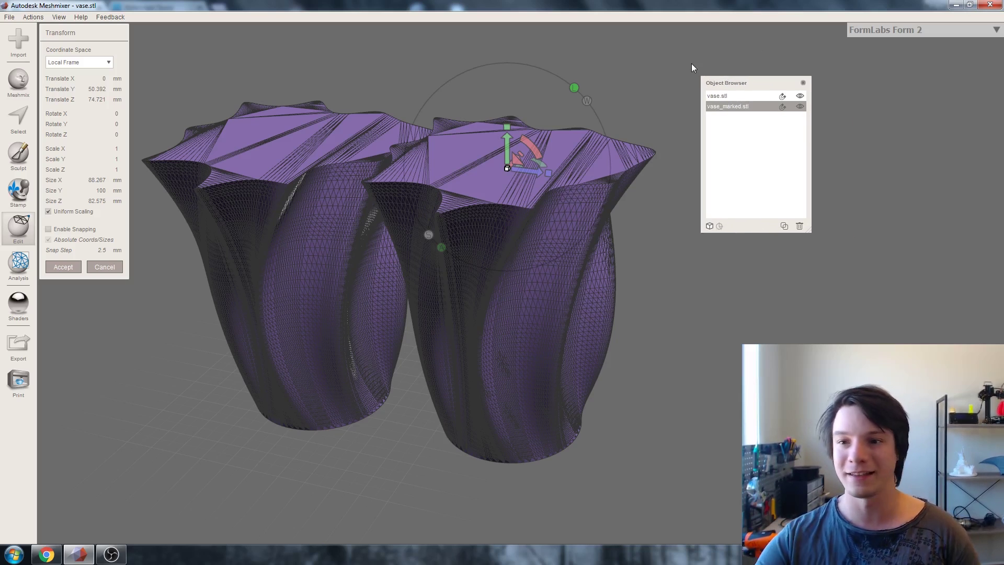
{"action": "left_click", "coordinate": [732, 96]}
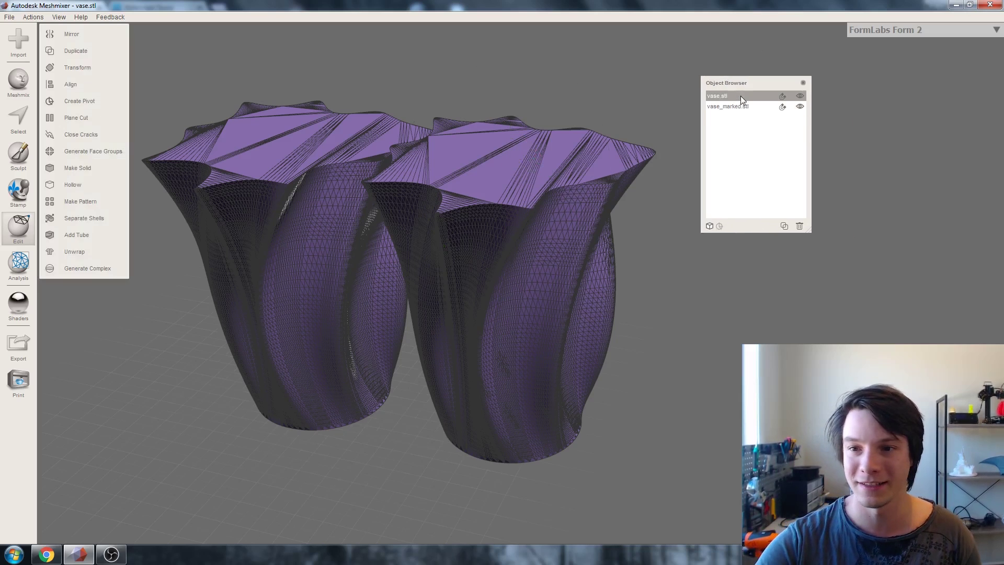
{"action": "left_click", "coordinate": [800, 97]}
{"action": "left_click", "coordinate": [467, 229]}
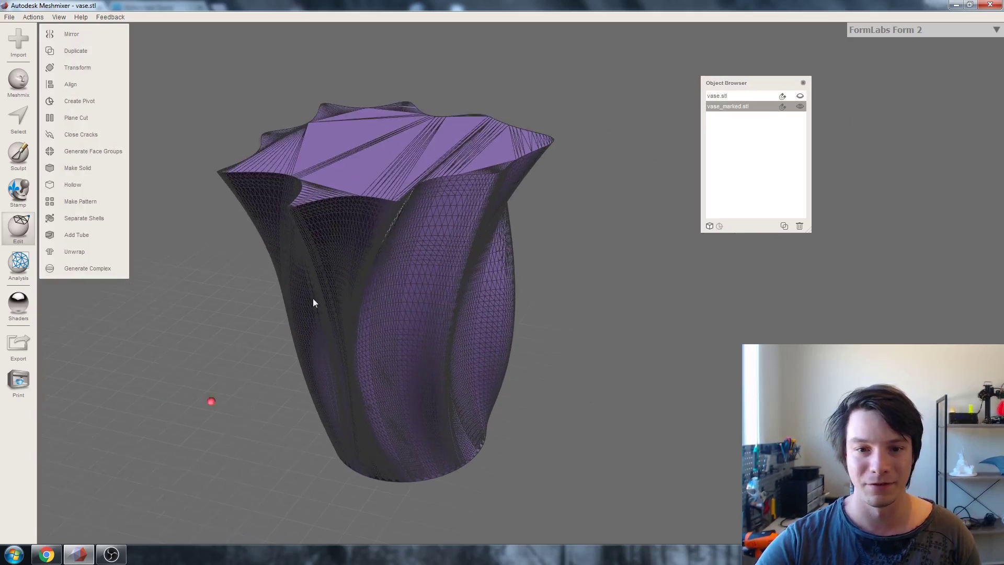
Plane-cut a strip off the base of vase_marked.stl, using Cut (Discard Half) with Remeshed Fill.
{"action": "mouse_move", "coordinate": [313, 301]}
{"action": "right_mouse_down"}
{"action": "mouse_move", "coordinate": [365, 264]}
{"action": "mouse_move", "coordinate": [423, 249]}
{"action": "mouse_move", "coordinate": [338, 264]}
{"action": "mouse_move", "coordinate": [281, 257]}
{"action": "right_mouse_up"}
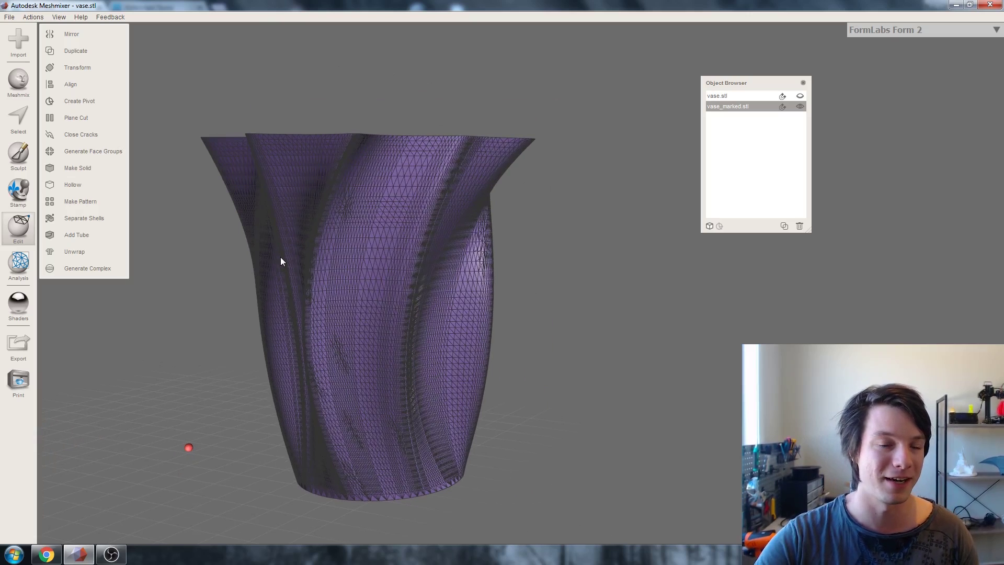
{"action": "mouse_move", "coordinate": [266, 262]}
{"action": "right_mouse_down"}
{"action": "mouse_move", "coordinate": [262, 235]}
{"action": "mouse_move", "coordinate": [256, 246]}
{"action": "right_mouse_up"}
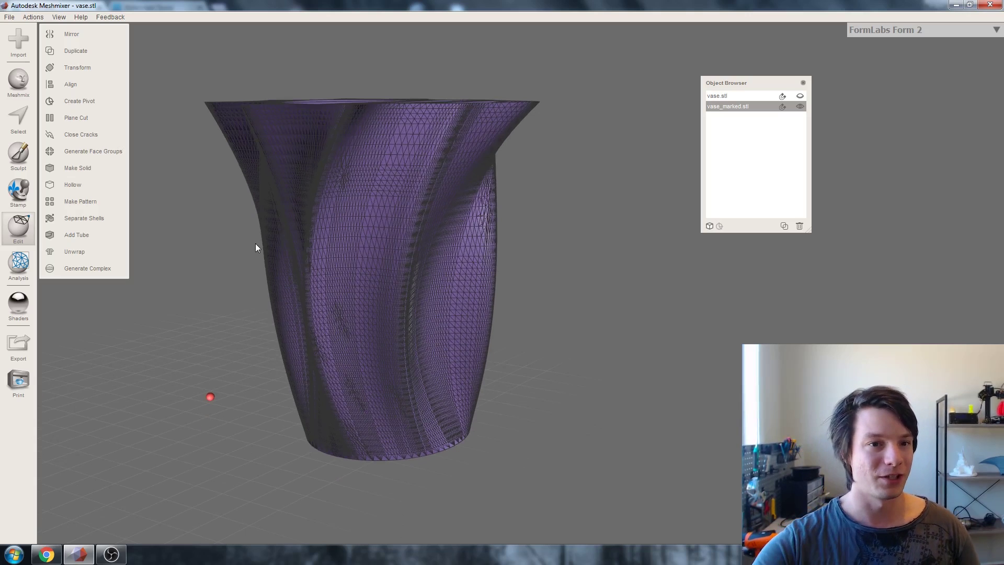
{"action": "right_click_drag", "start_coordinate": [256, 243], "coordinate": [238, 253]}
{"action": "left_click", "coordinate": [73, 117]}
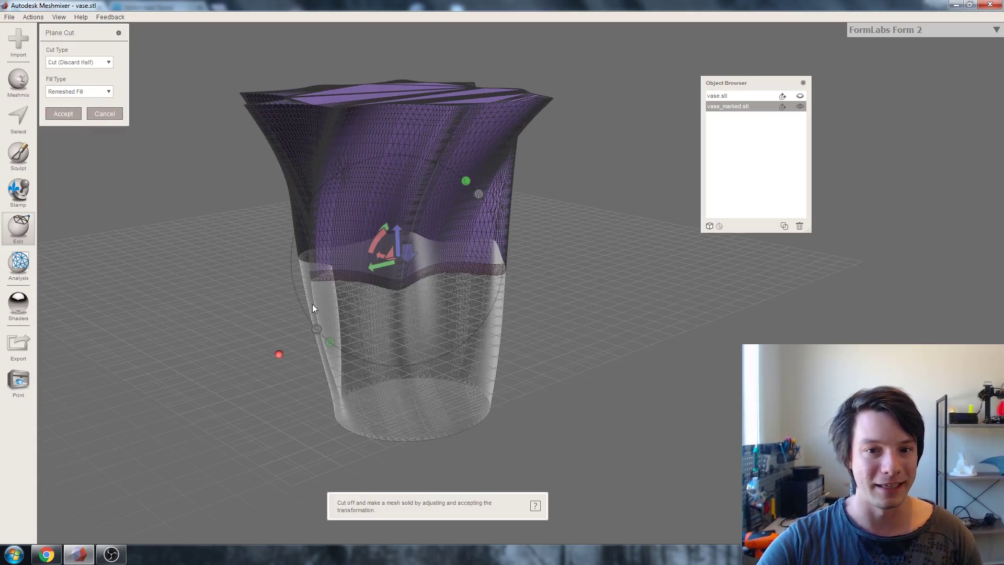
{"action": "left_click_drag", "start_coordinate": [362, 261], "coordinate": [356, 391]}
{"action": "mouse_move", "coordinate": [356, 387]}
{"action": "right_mouse_down"}
{"action": "mouse_move", "coordinate": [321, 367]}
{"action": "mouse_move", "coordinate": [378, 323]}
{"action": "mouse_move", "coordinate": [342, 365]}
{"action": "mouse_move", "coordinate": [303, 385]}
{"action": "mouse_move", "coordinate": [272, 361]}
{"action": "right_mouse_up"}
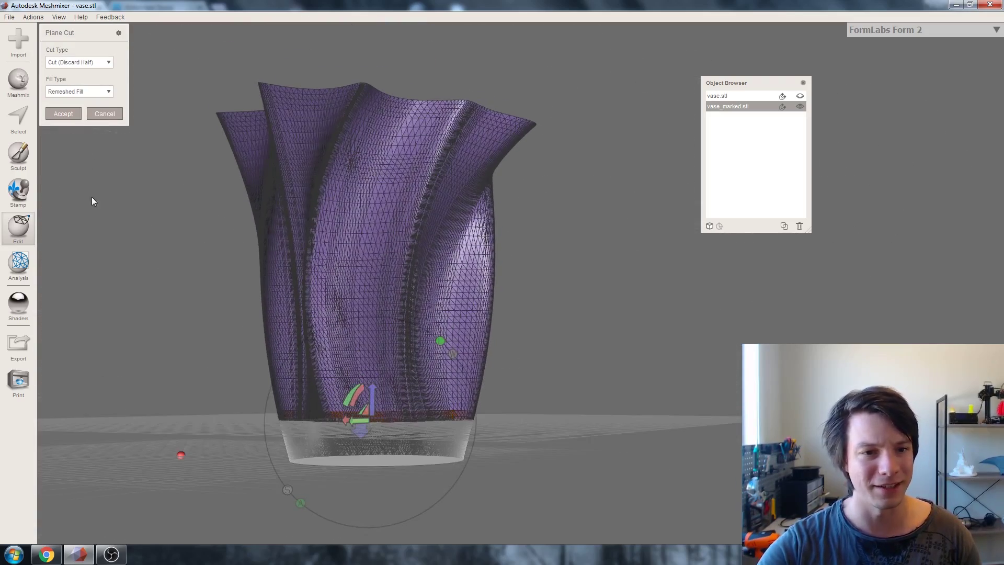
{"action": "left_click", "coordinate": [72, 115]}
{"action": "mouse_move", "coordinate": [241, 234]}
{"action": "right_mouse_down"}
{"action": "mouse_move", "coordinate": [268, 169]}
{"action": "mouse_move", "coordinate": [281, 172]}
{"action": "mouse_move", "coordinate": [240, 234]}
{"action": "mouse_move", "coordinate": [372, 370]}
{"action": "mouse_move", "coordinate": [340, 313]}
{"action": "mouse_move", "coordinate": [297, 297]}
{"action": "mouse_move", "coordinate": [332, 291]}
{"action": "mouse_move", "coordinate": [371, 217]}
{"action": "mouse_move", "coordinate": [383, 303]}
{"action": "mouse_move", "coordinate": [365, 276]}
{"action": "mouse_move", "coordinate": [360, 302]}
{"action": "mouse_move", "coordinate": [302, 179]}
{"action": "right_mouse_up"}
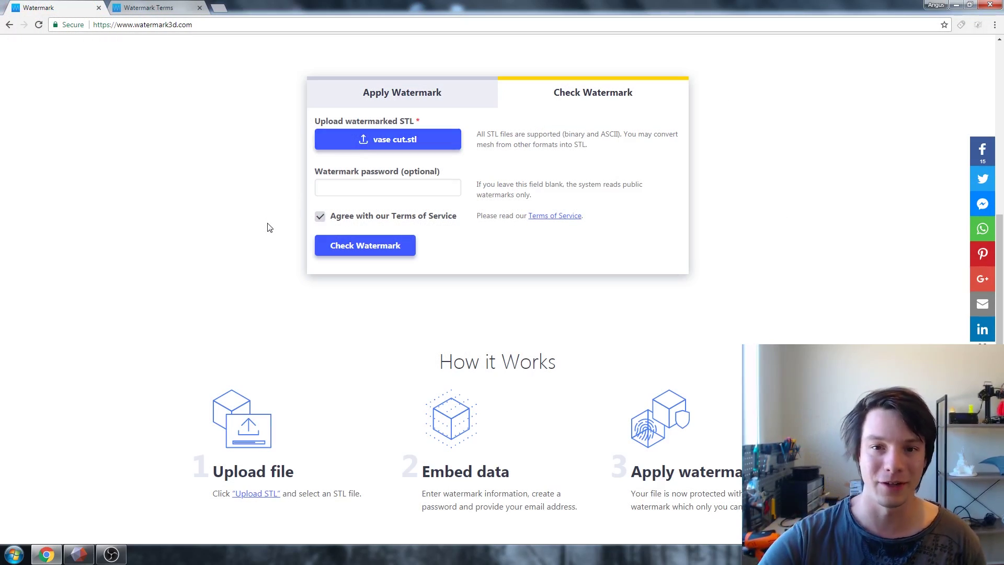
Check the uploaded vase cut.stl for a watermark on the Watermark site without a password, and return to Meshmixer.
{"action": "left_click", "coordinate": [406, 249]}
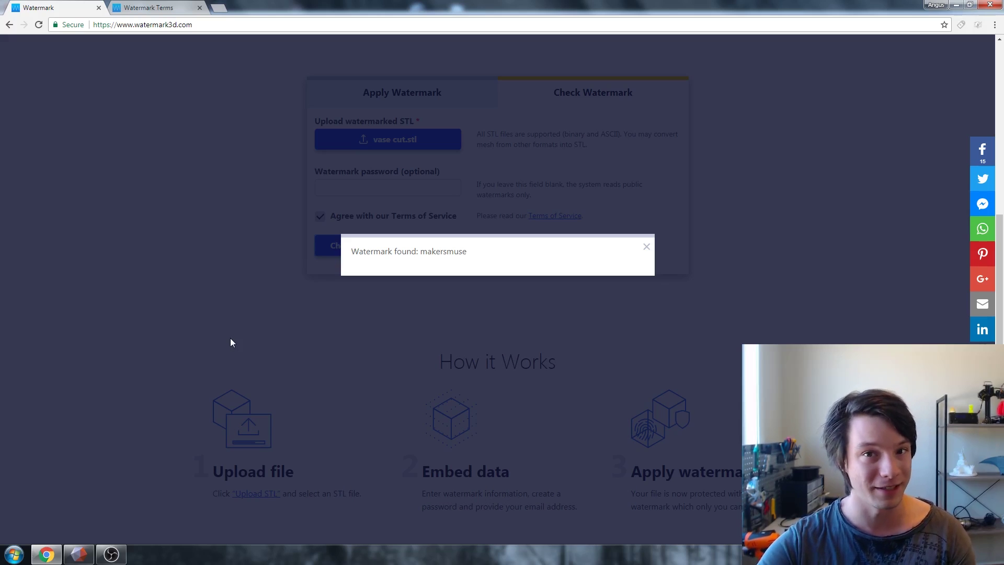
{"action": "key", "text": "alt+Tab"}
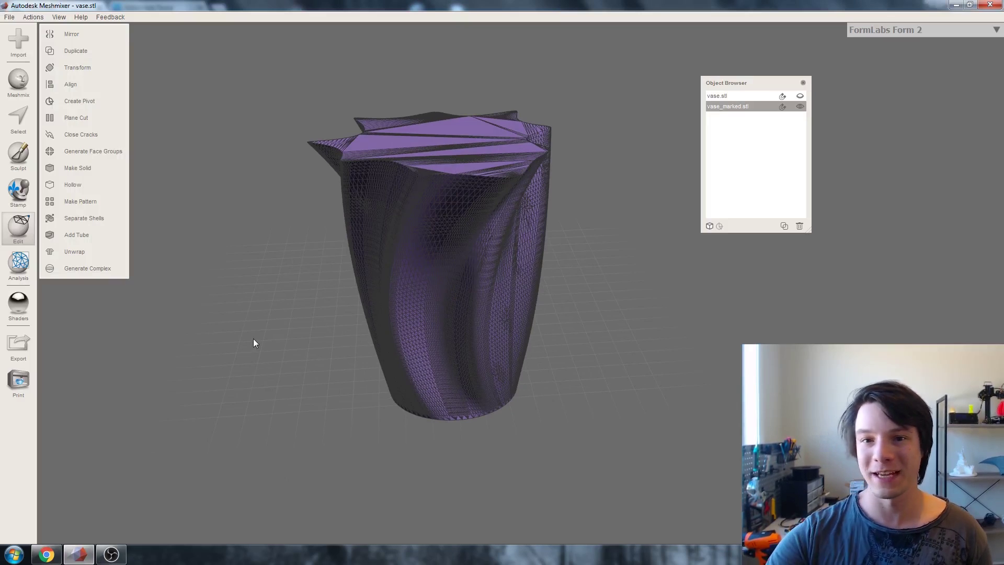
Plane-cut vase_marked.stl vertically through the middle, using Cut (Discard Half) with Remeshed Fill.
{"action": "left_click", "coordinate": [107, 119]}
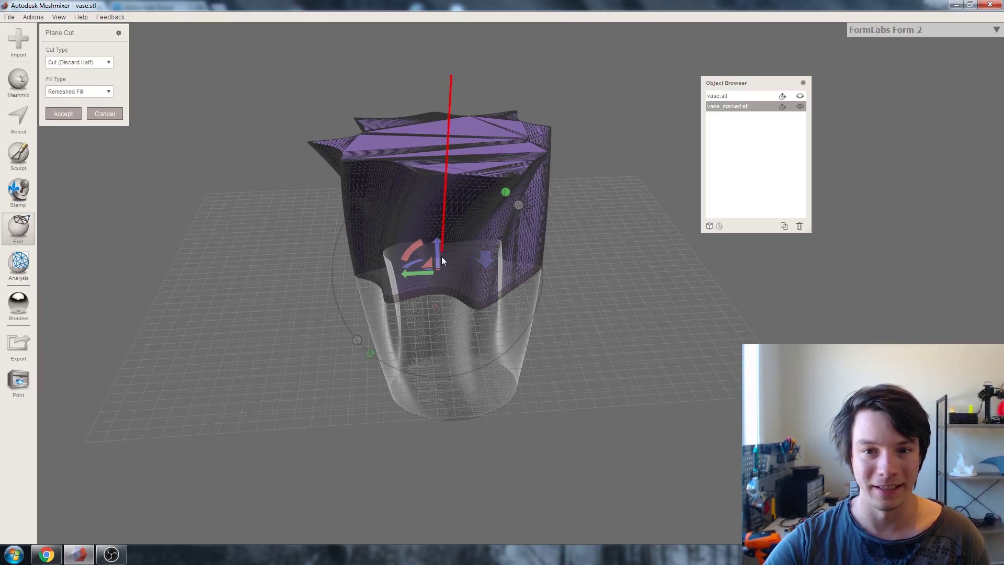
{"action": "left_click_drag", "start_coordinate": [442, 257], "coordinate": [472, 403]}
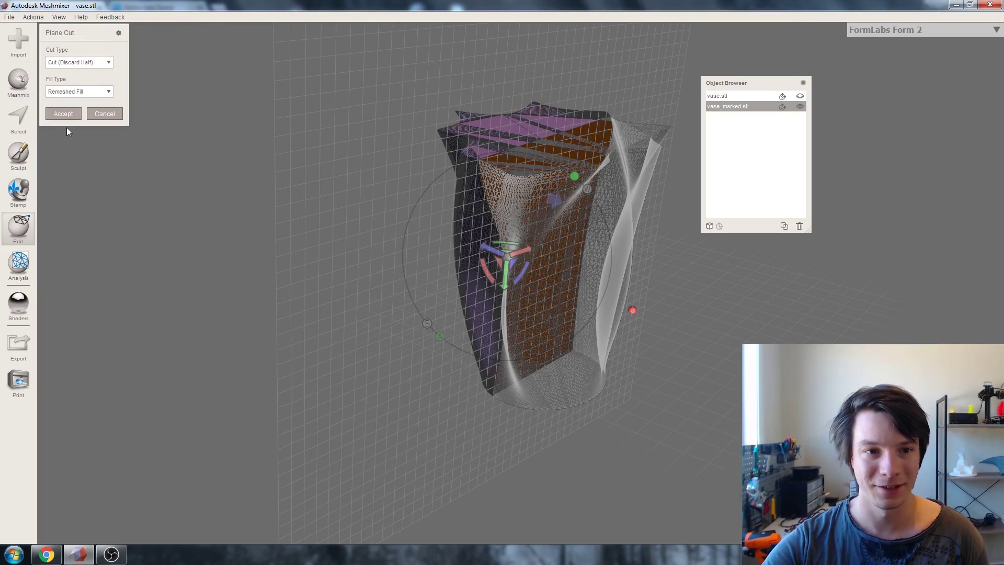
{"action": "left_click", "coordinate": [63, 113]}
{"action": "right_click_drag", "start_coordinate": [384, 190], "coordinate": [397, 152]}
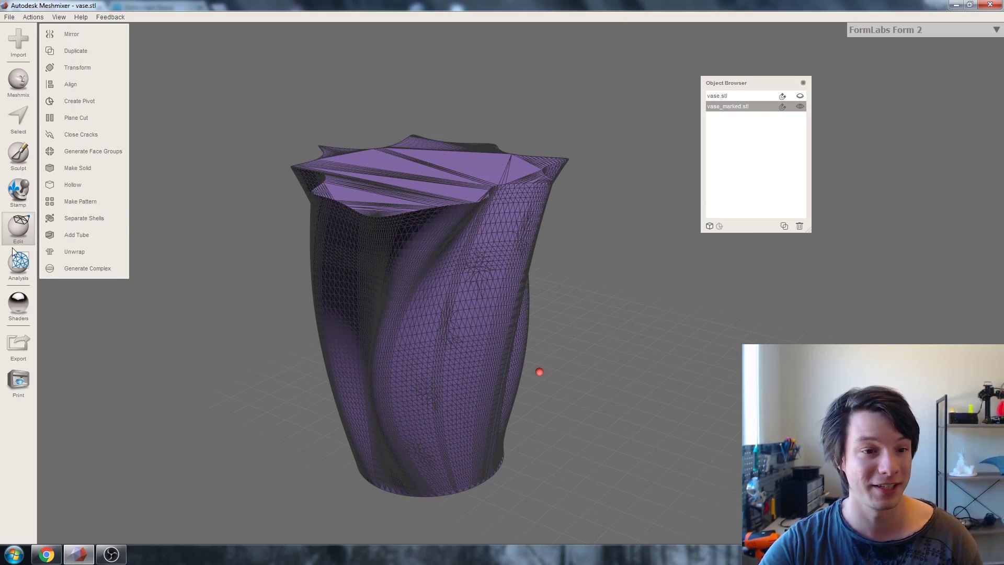
Rescale the scene through Units/Dimensions by setting the vase's Y dimension to 50 mm, and finish the command.
{"action": "left_click", "coordinate": [19, 264]}
{"action": "left_click", "coordinate": [82, 53]}
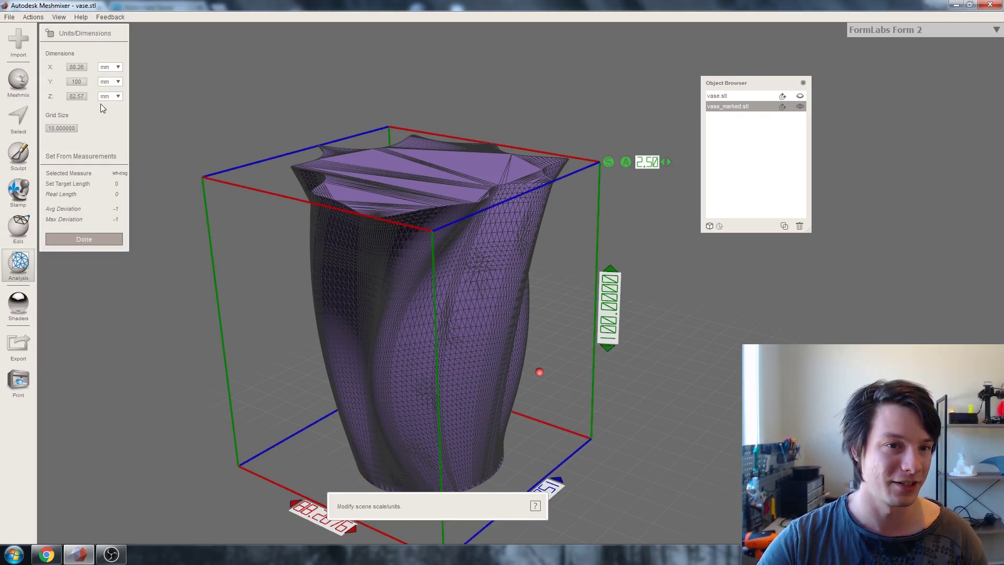
{"action": "left_click", "coordinate": [80, 67]}
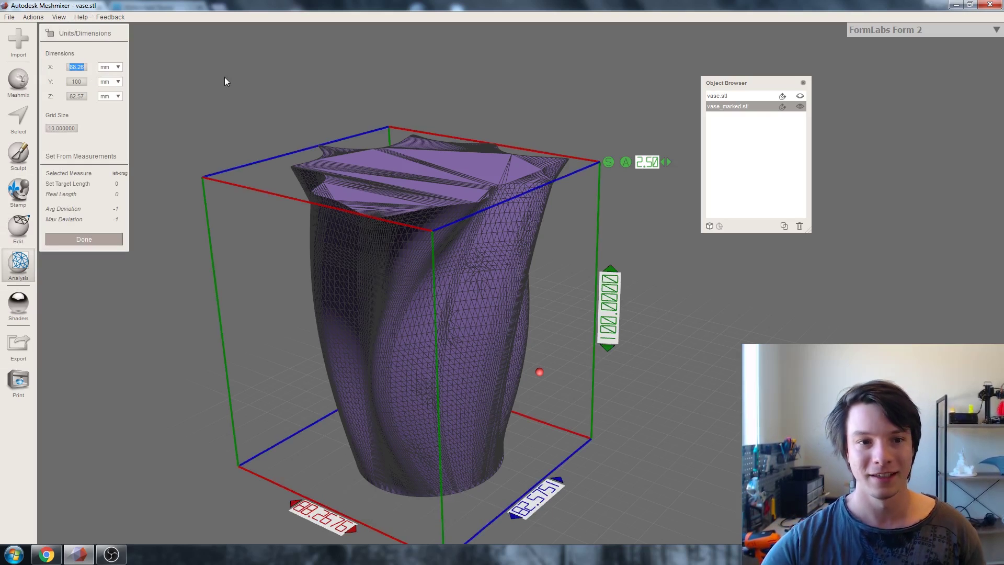
{"action": "left_click", "coordinate": [82, 81]}
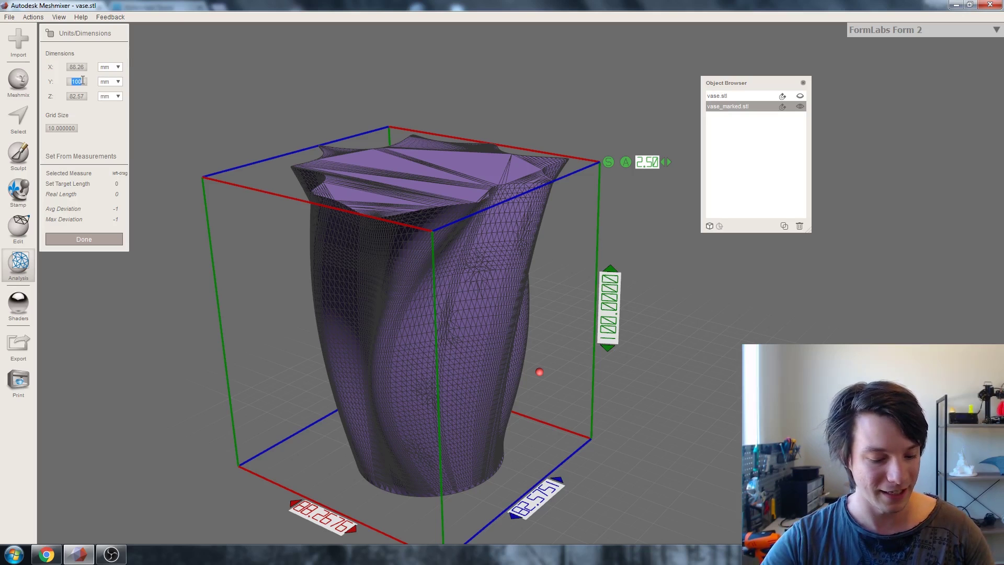
{"action": "type", "text": "50"}
{"action": "key", "text": "Return"}
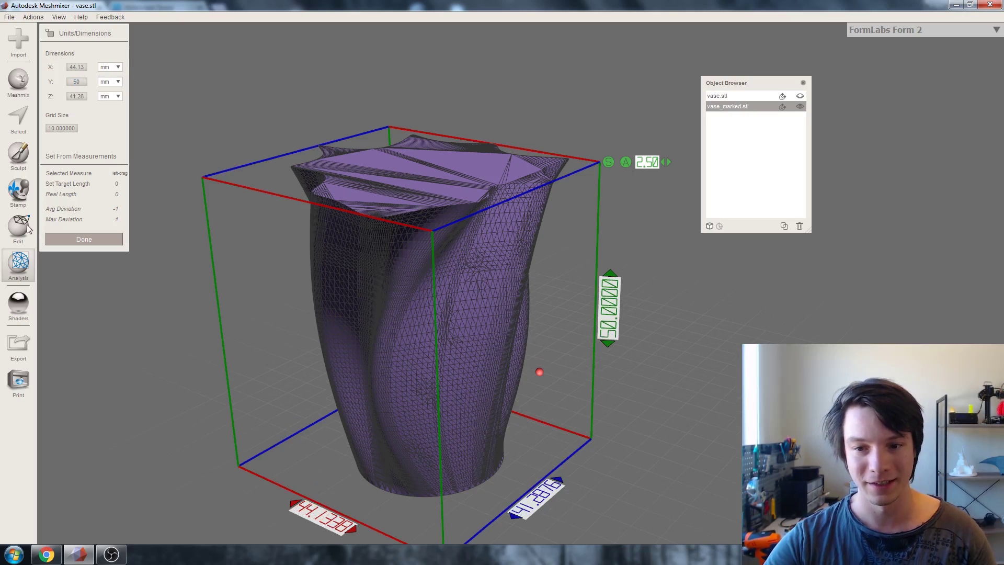
{"action": "left_click", "coordinate": [117, 240]}
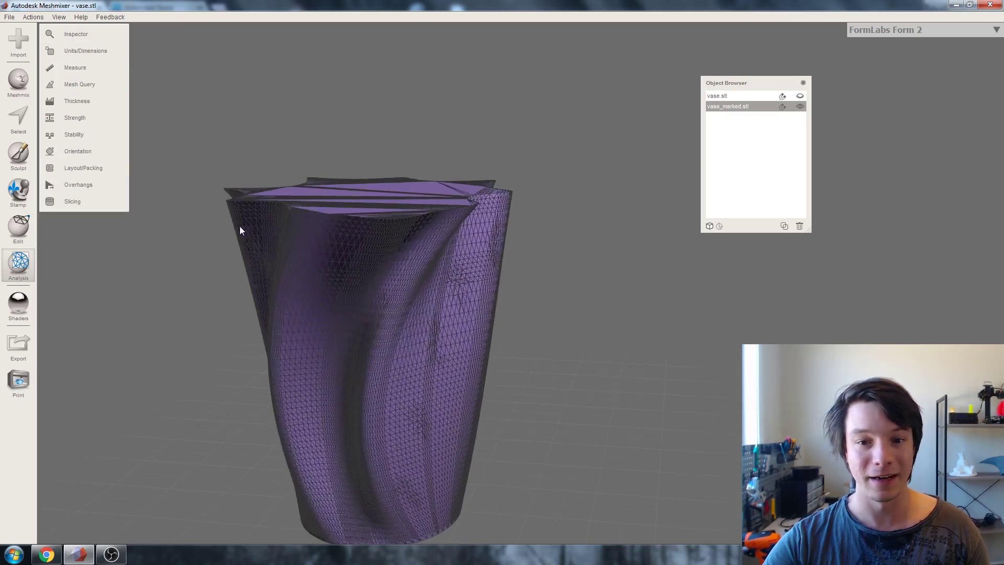
{"action": "right_click_drag", "start_coordinate": [239, 230], "coordinate": [182, 309]}
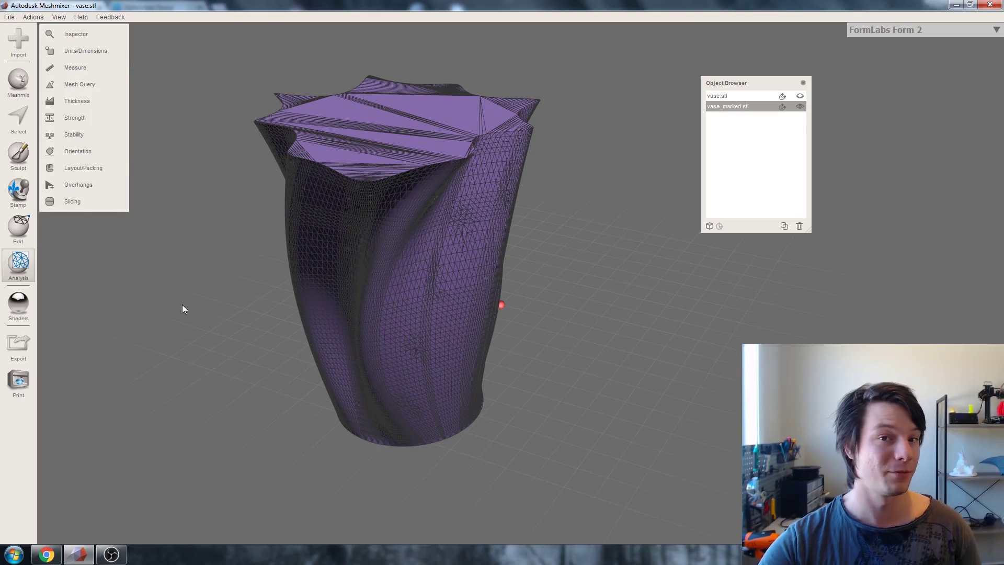
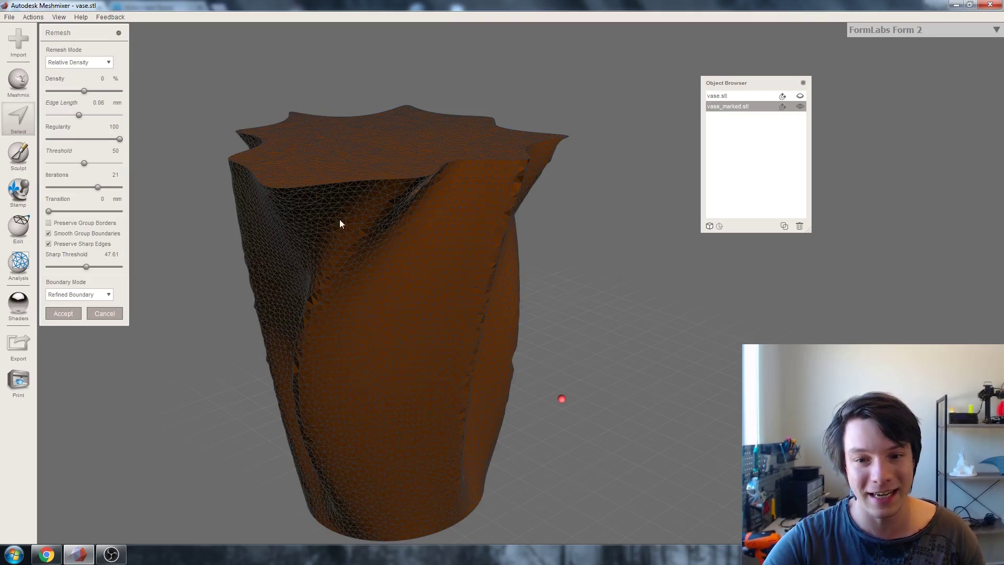
Remesh the fully selected vase_marked.stl in Linear Subdivision mode, accept the result and clear the selection.
{"action": "right_click_drag", "start_coordinate": [339, 220], "coordinate": [471, 201]}
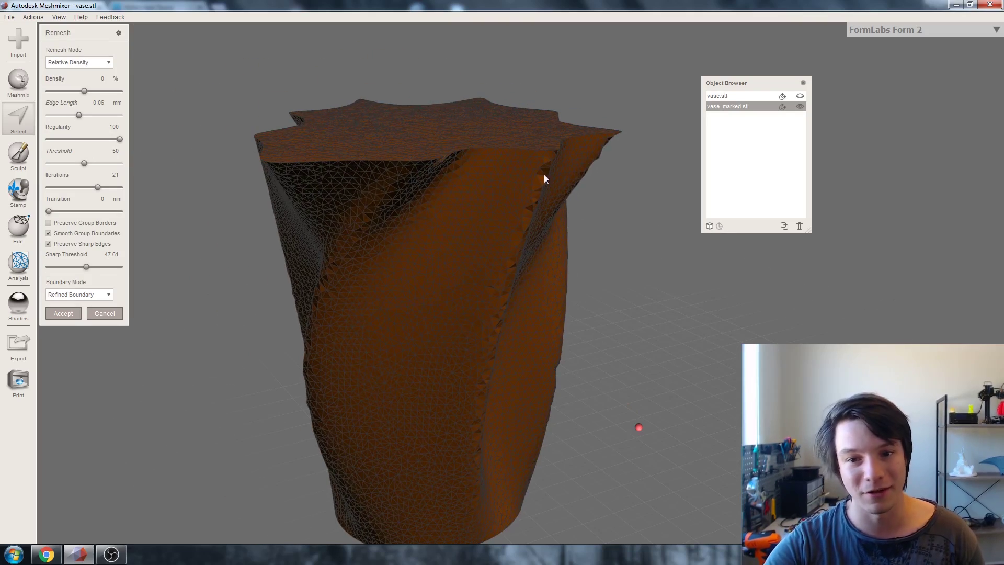
{"action": "right_click_drag", "start_coordinate": [512, 322], "coordinate": [347, 257]}
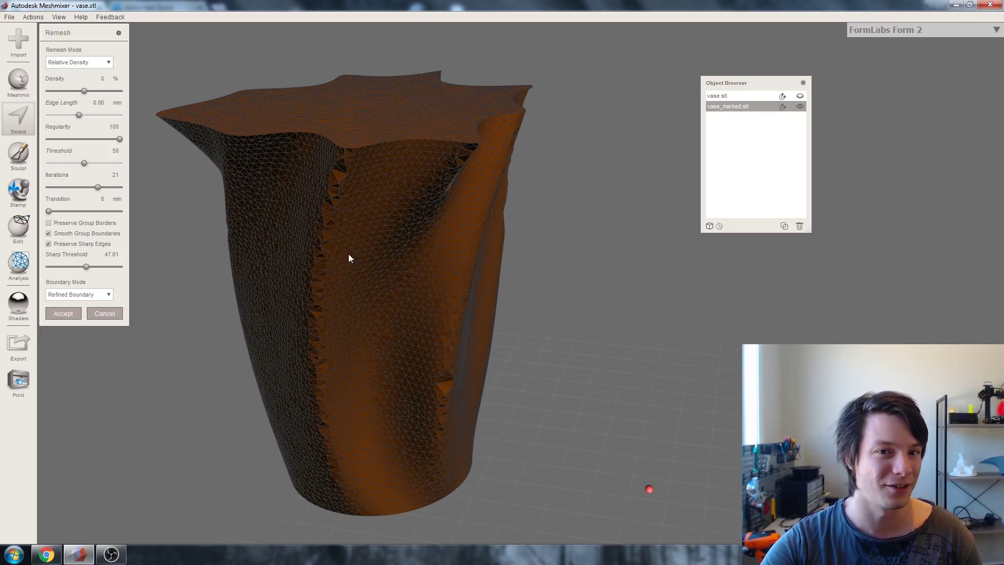
{"action": "left_click", "coordinate": [105, 63]}
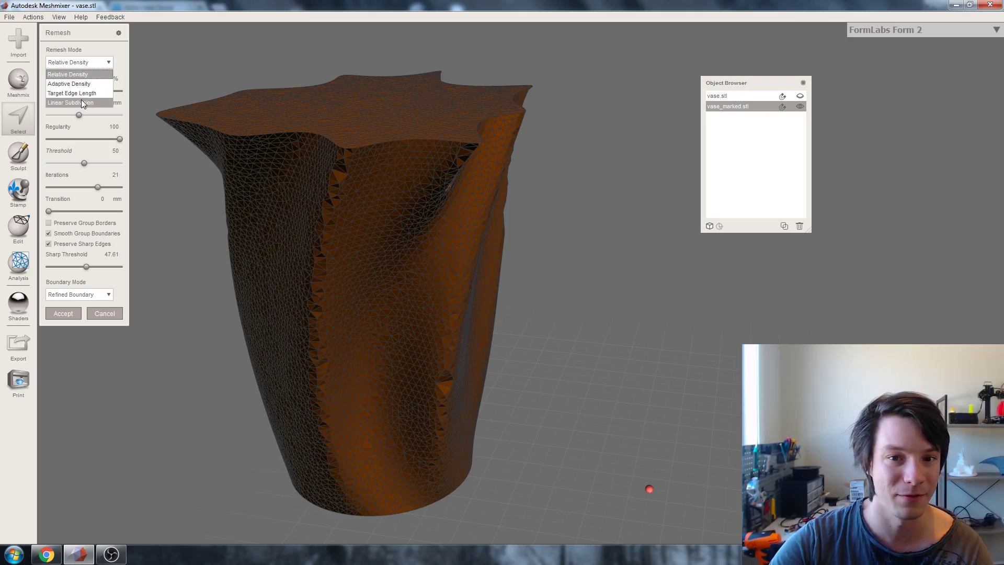
{"action": "left_click", "coordinate": [80, 102]}
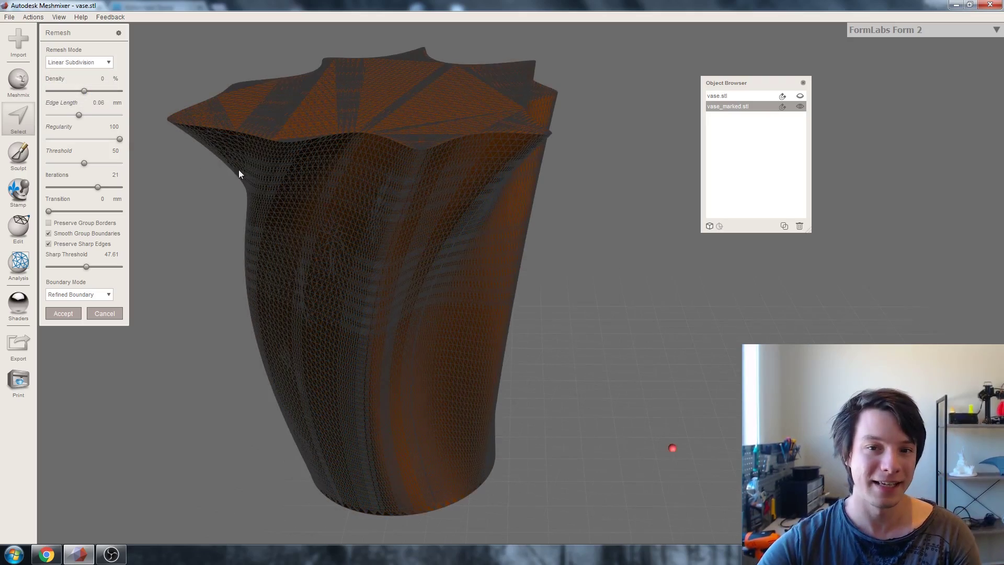
{"action": "scroll", "coordinate": [238, 171], "scroll_direction": "up", "scroll_amount": 5}
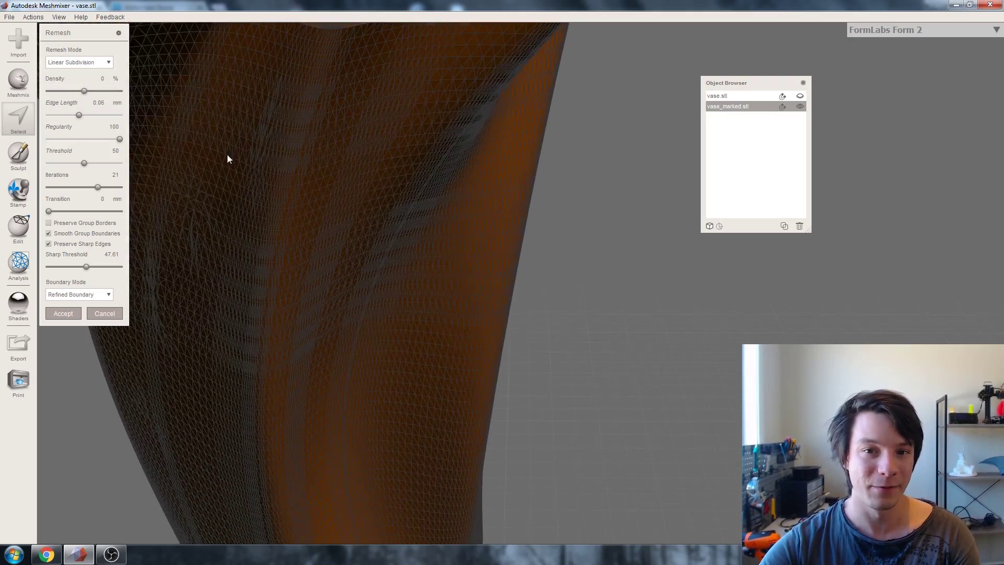
{"action": "scroll", "coordinate": [228, 159], "scroll_direction": "down", "scroll_amount": 5}
{"action": "right_click_drag", "start_coordinate": [229, 159], "coordinate": [497, 204]}
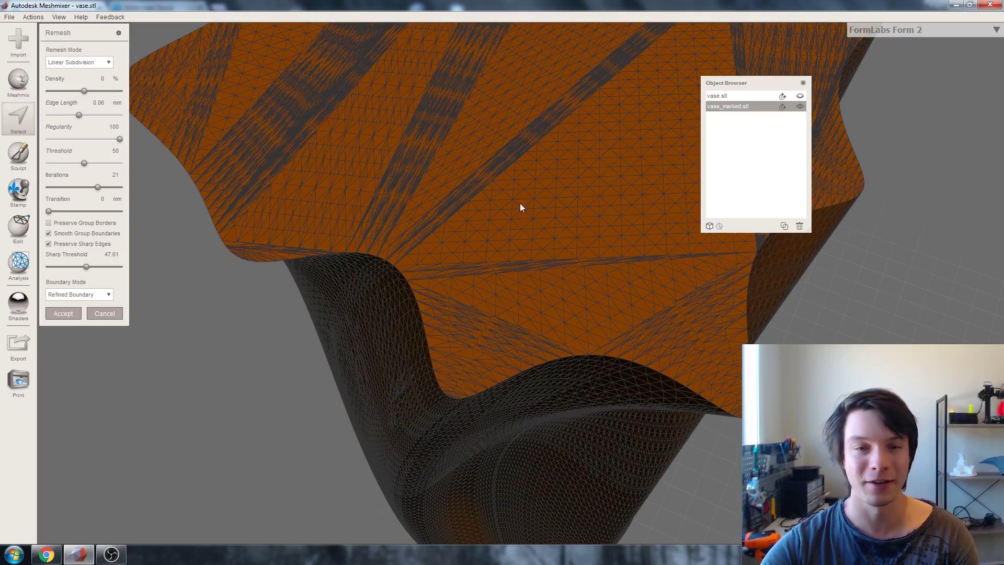
{"action": "scroll", "coordinate": [520, 207], "scroll_direction": "down", "scroll_amount": 5}
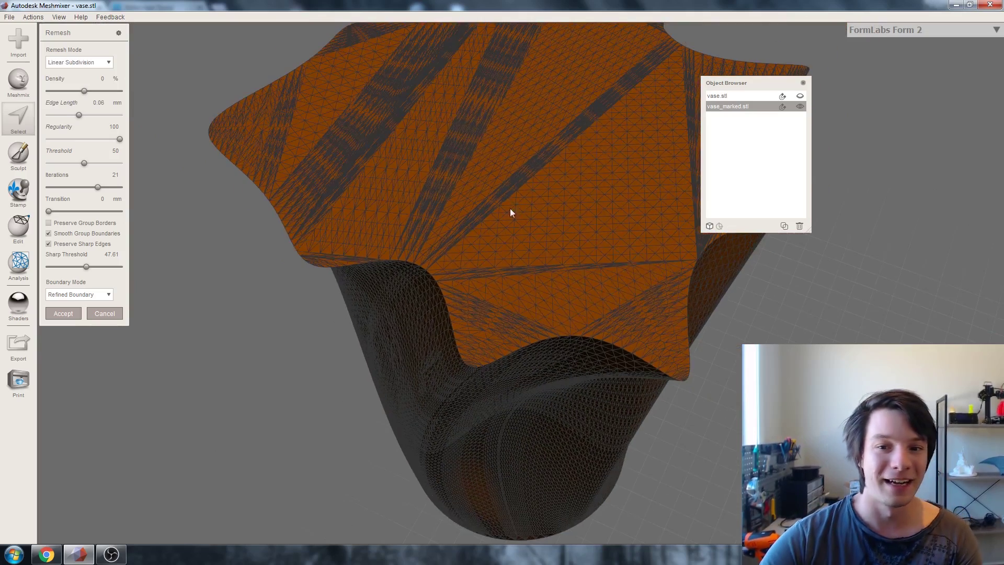
{"action": "right_click_drag", "start_coordinate": [510, 208], "coordinate": [393, 175]}
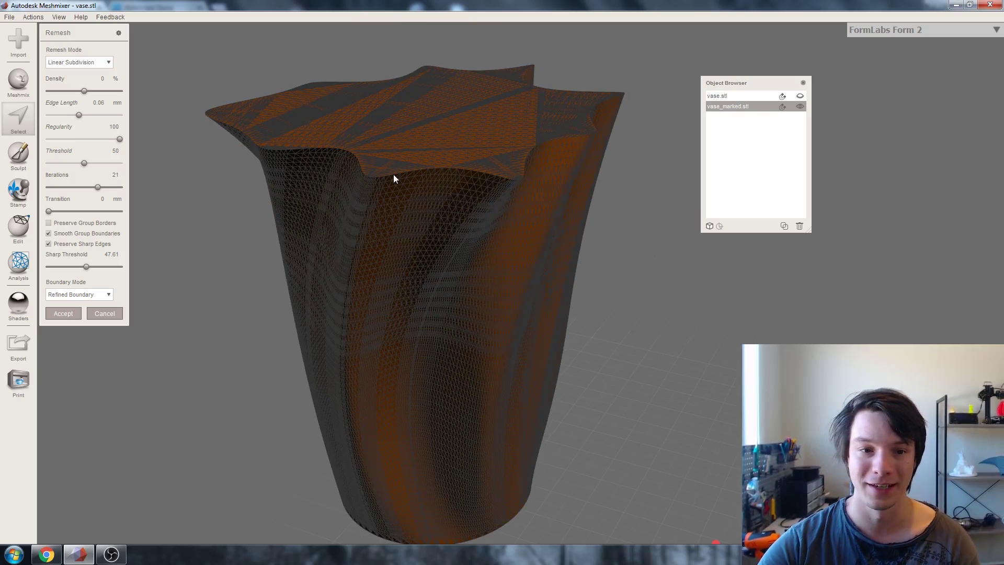
{"action": "left_click", "coordinate": [70, 312]}
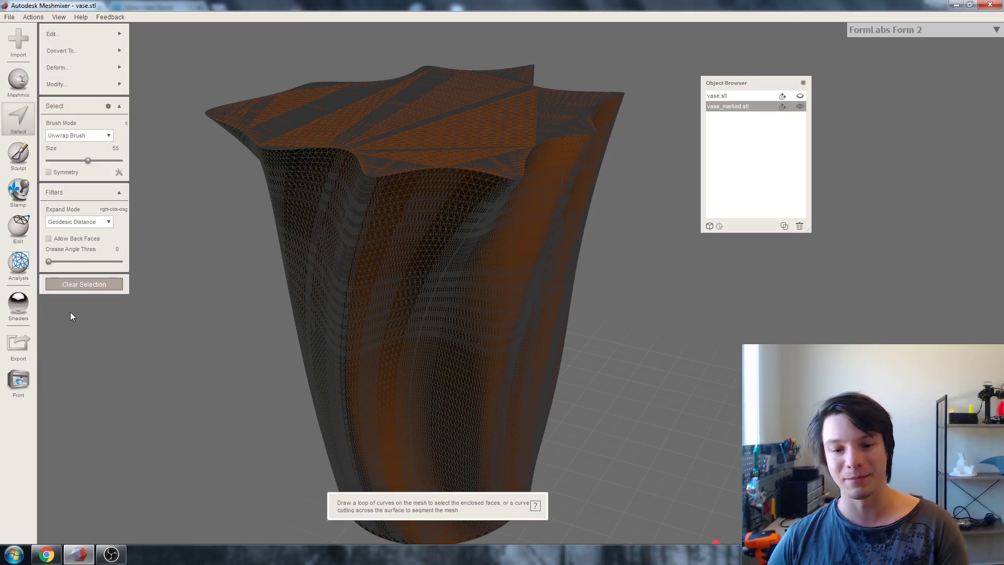
{"action": "key", "text": "Escape"}
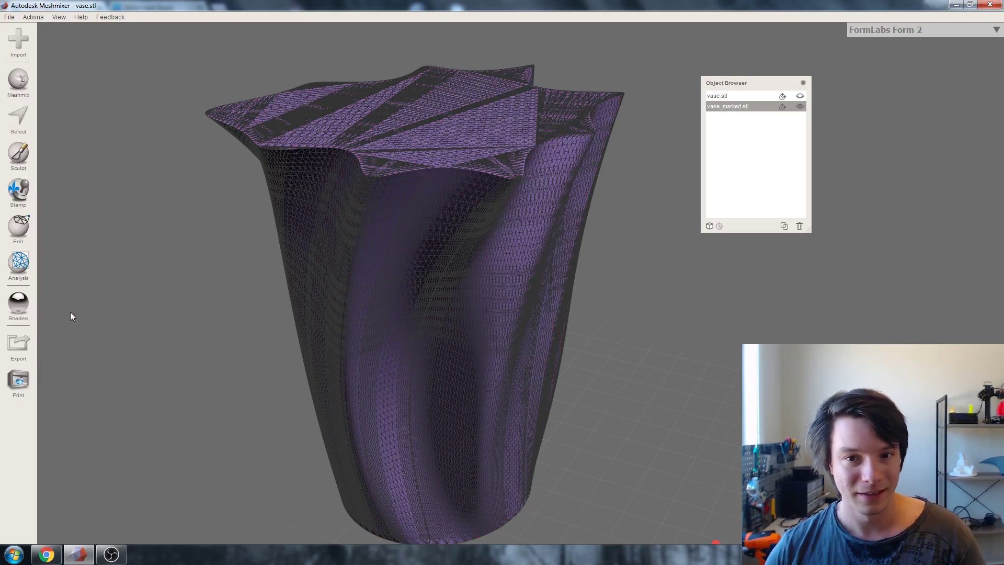
{"action": "right_click_drag", "start_coordinate": [102, 291], "coordinate": [193, 300]}
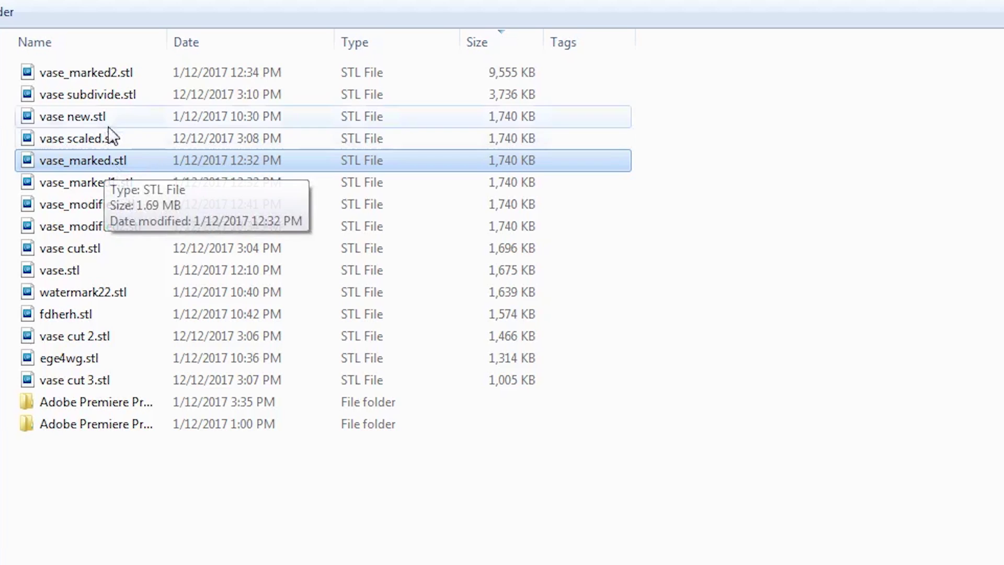
Check vase subdivide.stl for a watermark on the Watermark site without a password, close the result and return to Meshmixer.
{"action": "left_click", "coordinate": [116, 92]}
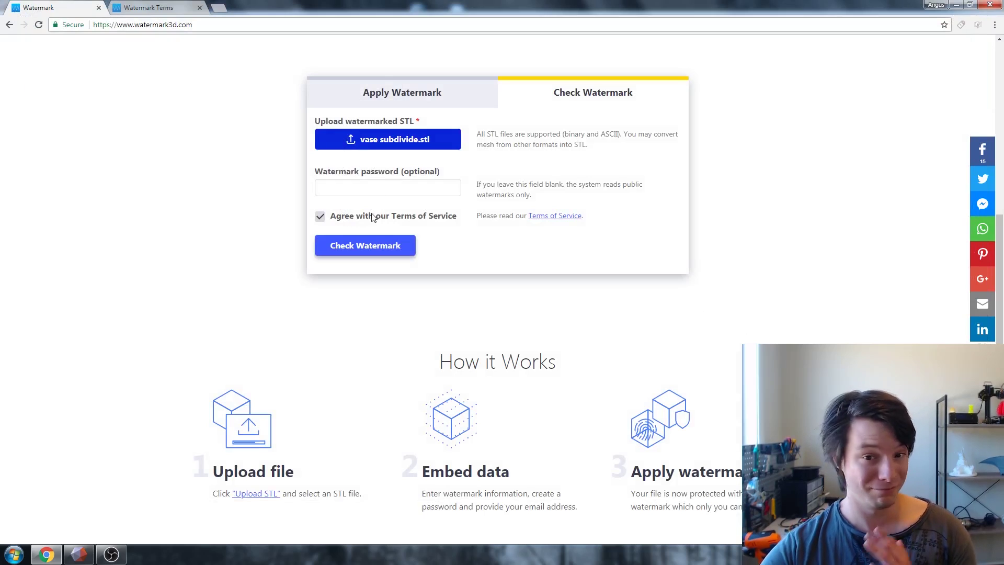
{"action": "left_click", "coordinate": [370, 238]}
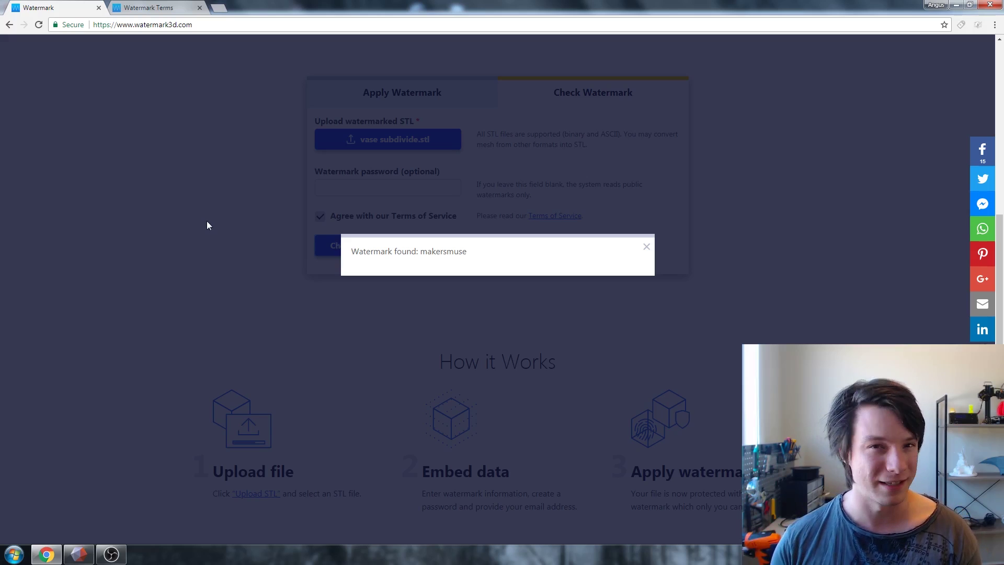
{"action": "left_click", "coordinate": [208, 218]}
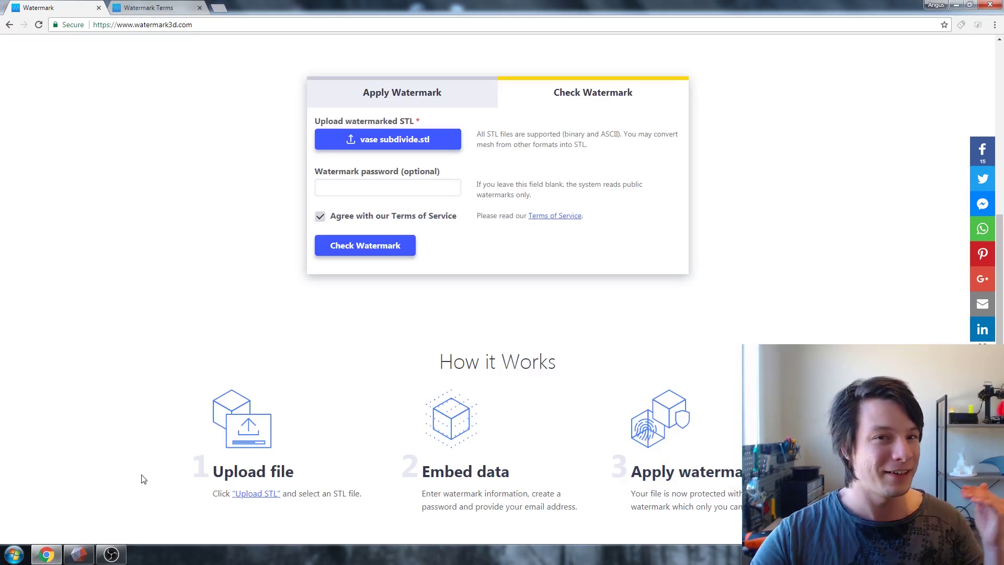
{"action": "left_click", "coordinate": [79, 554]}
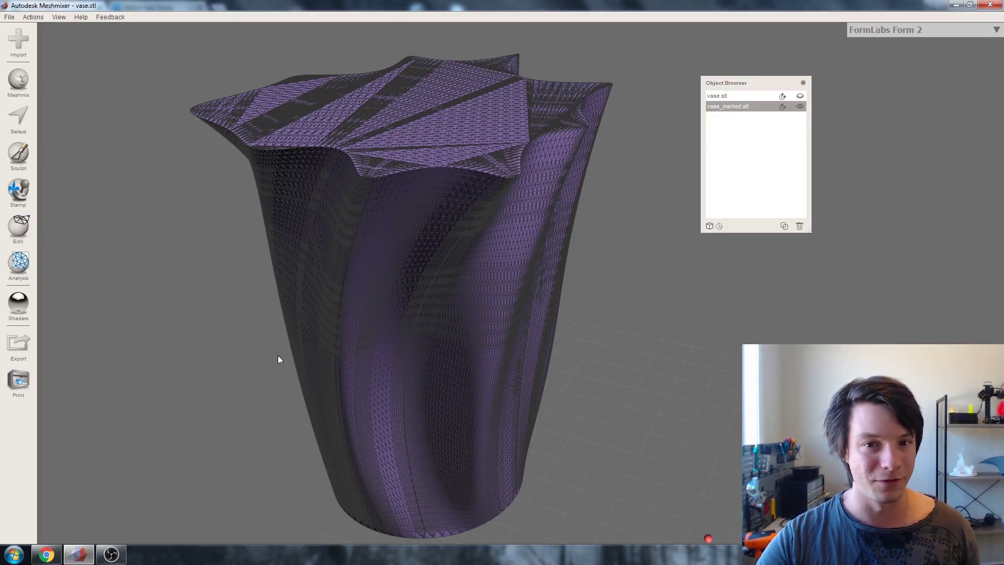
Remesh the fully selected vase_marked.stl in Adaptive Density mode, inspect the new mesh and accept it.
{"action": "mouse_move", "coordinate": [277, 359]}
{"action": "right_mouse_down"}
{"action": "mouse_move", "coordinate": [366, 352]}
{"action": "mouse_move", "coordinate": [338, 345]}
{"action": "mouse_move", "coordinate": [376, 320]}
{"action": "mouse_move", "coordinate": [395, 230]}
{"action": "right_mouse_up"}
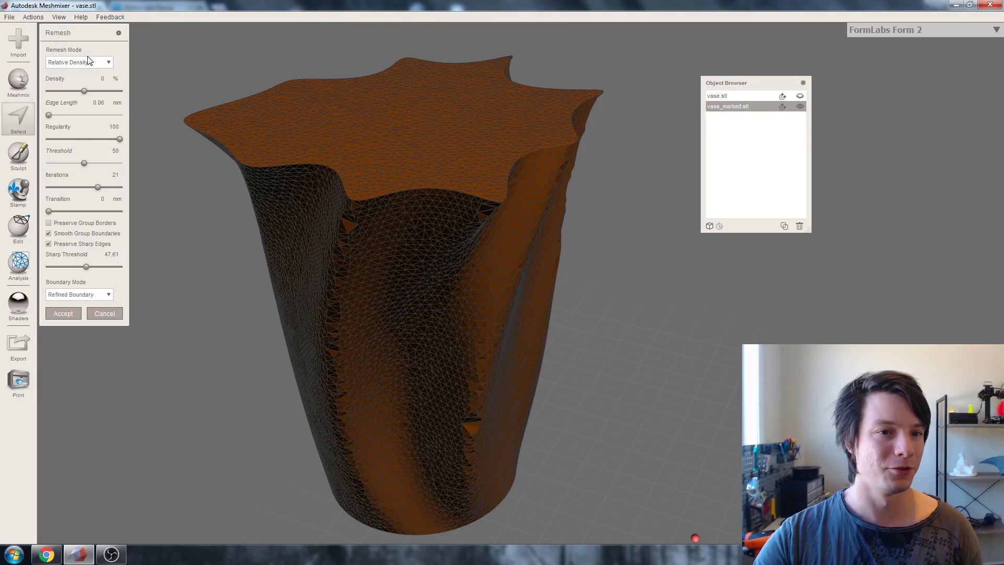
{"action": "left_click", "coordinate": [90, 61]}
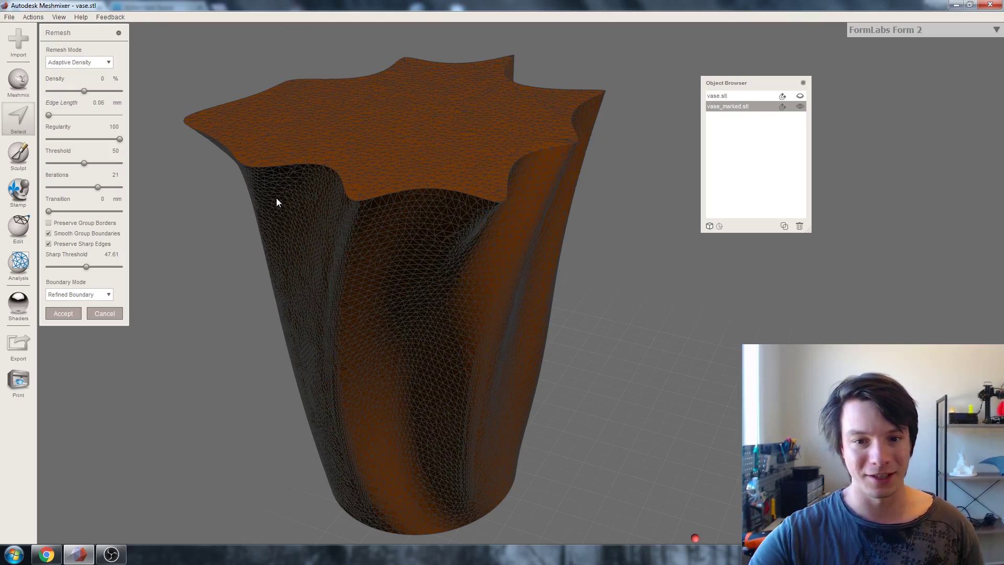
{"action": "scroll", "coordinate": [340, 218], "scroll_direction": "up", "scroll_amount": 10}
{"action": "scroll", "coordinate": [437, 170], "scroll_direction": "down", "scroll_amount": 8}
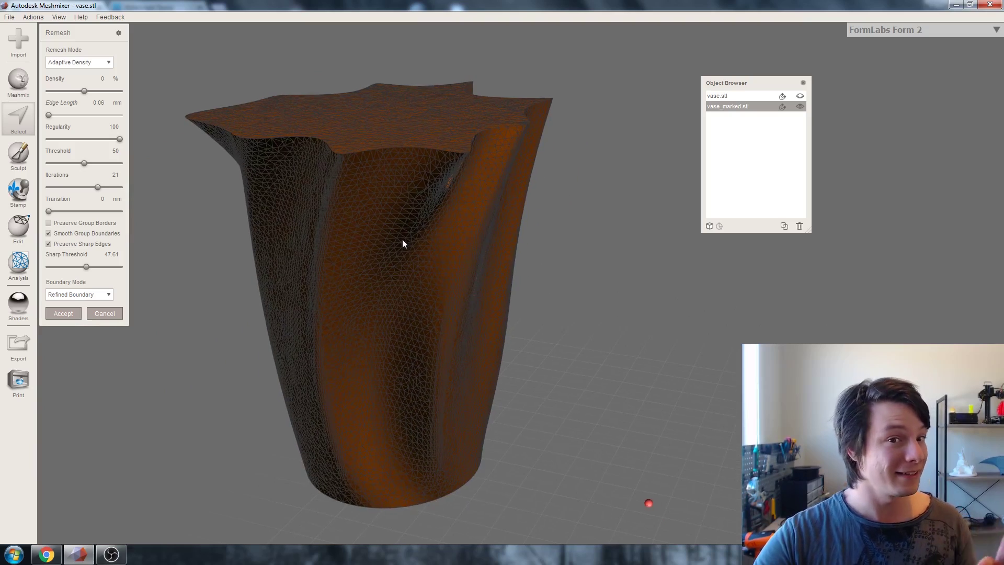
{"action": "right_click_drag", "start_coordinate": [403, 239], "coordinate": [425, 250]}
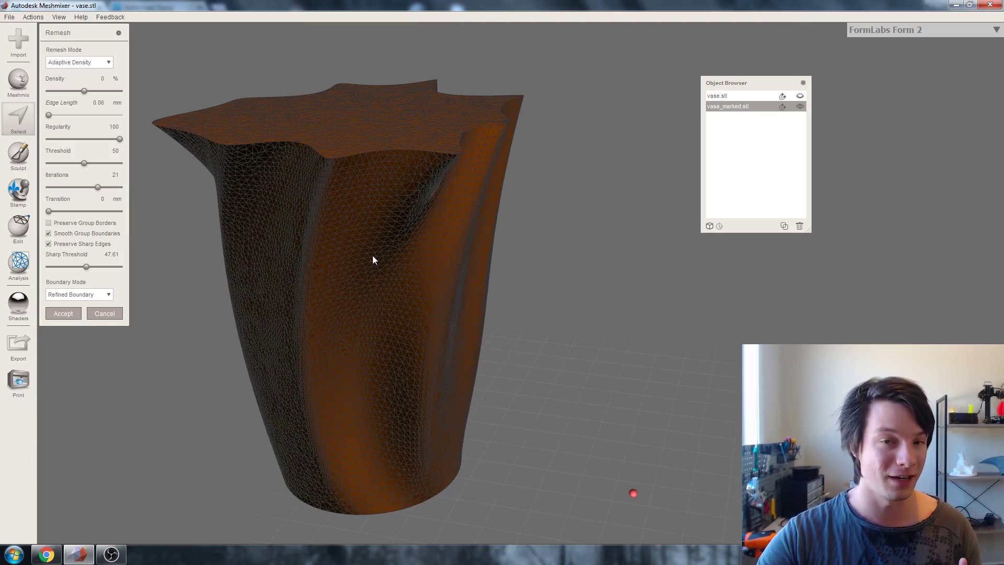
{"action": "mouse_move", "coordinate": [367, 274]}
{"action": "right_mouse_down"}
{"action": "mouse_move", "coordinate": [382, 275]}
{"action": "mouse_move", "coordinate": [342, 276]}
{"action": "mouse_move", "coordinate": [367, 262]}
{"action": "mouse_move", "coordinate": [394, 269]}
{"action": "mouse_move", "coordinate": [359, 281]}
{"action": "mouse_move", "coordinate": [419, 271]}
{"action": "mouse_move", "coordinate": [345, 258]}
{"action": "mouse_move", "coordinate": [309, 211]}
{"action": "mouse_move", "coordinate": [336, 242]}
{"action": "mouse_move", "coordinate": [421, 276]}
{"action": "mouse_move", "coordinate": [334, 206]}
{"action": "mouse_move", "coordinate": [392, 267]}
{"action": "mouse_move", "coordinate": [406, 247]}
{"action": "right_mouse_up"}
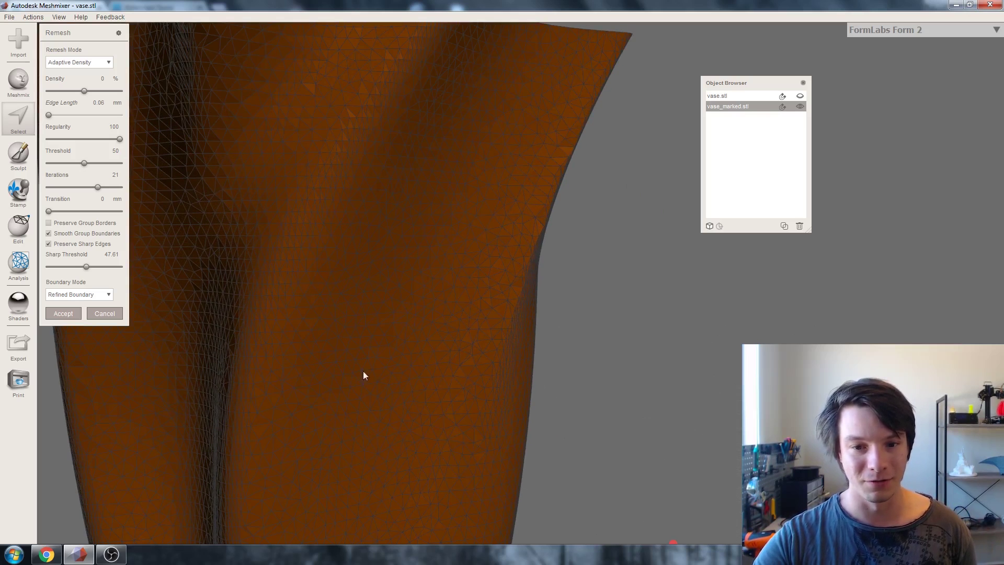
{"action": "scroll", "coordinate": [364, 375], "scroll_direction": "down", "scroll_amount": 3}
{"action": "left_click", "coordinate": [66, 313]}
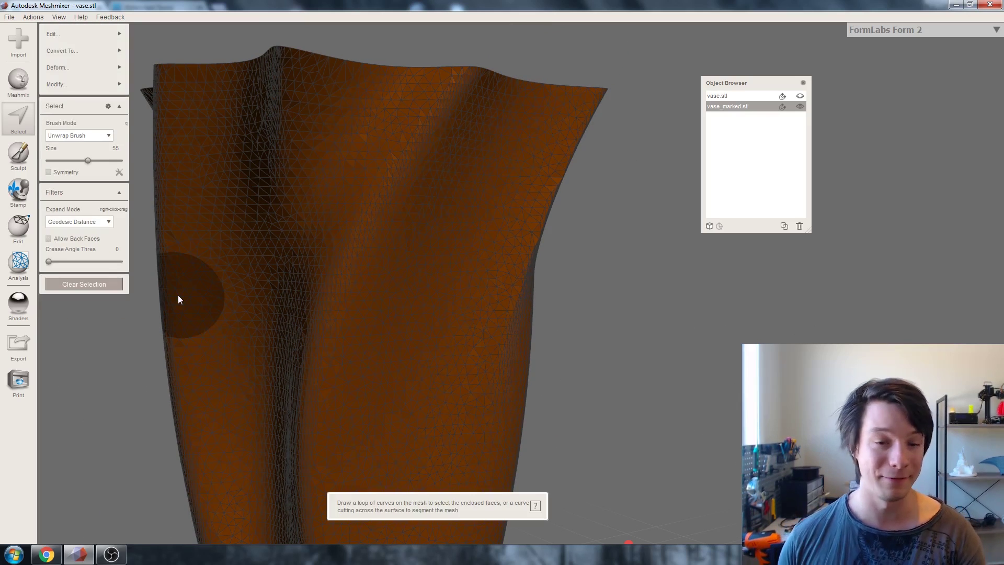
{"action": "scroll", "coordinate": [269, 221], "scroll_direction": "down", "scroll_amount": 3}
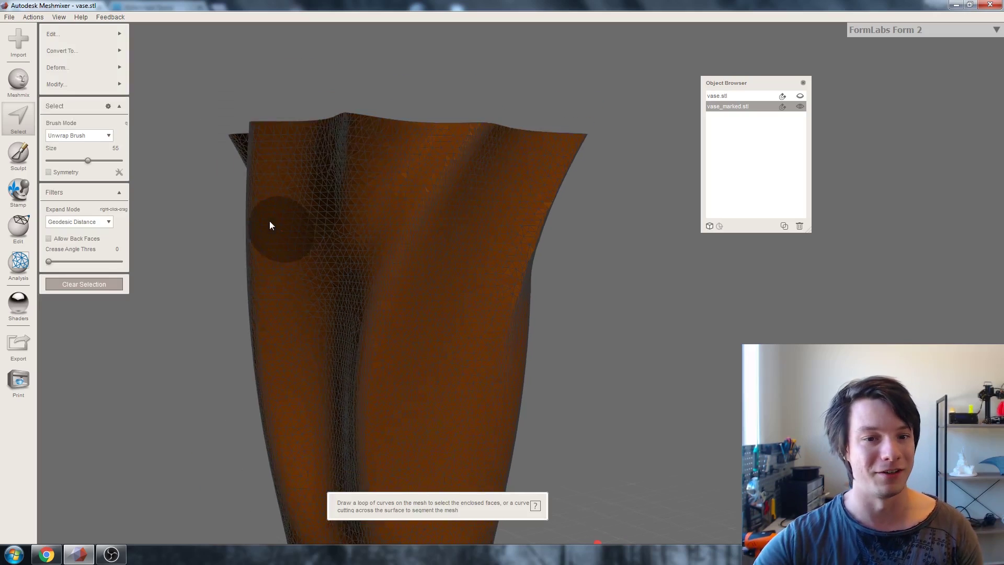
{"action": "right_click_drag", "start_coordinate": [269, 221], "coordinate": [259, 240]}
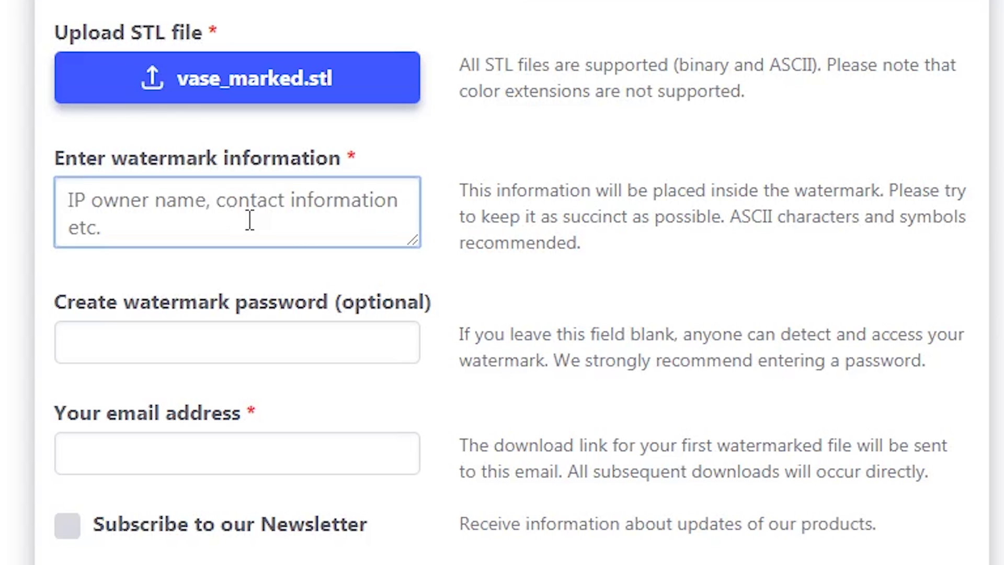
Enter "3d printing nerd has better hair" as the watermark information for the uploaded vase_marked.stl on the Watermark site.
{"action": "type", "text": "3d"}
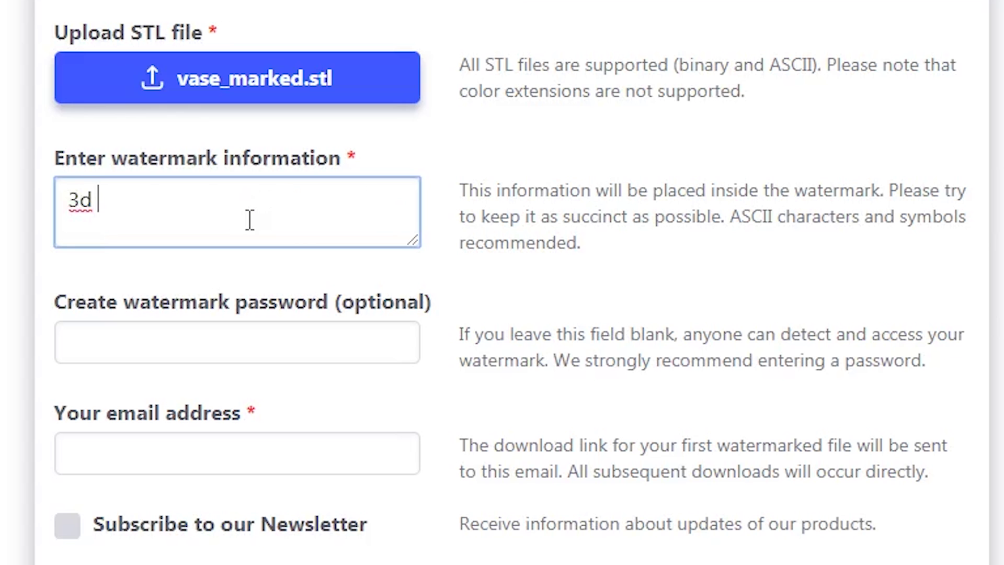
{"action": "type", "text": " printing nerd has b"}
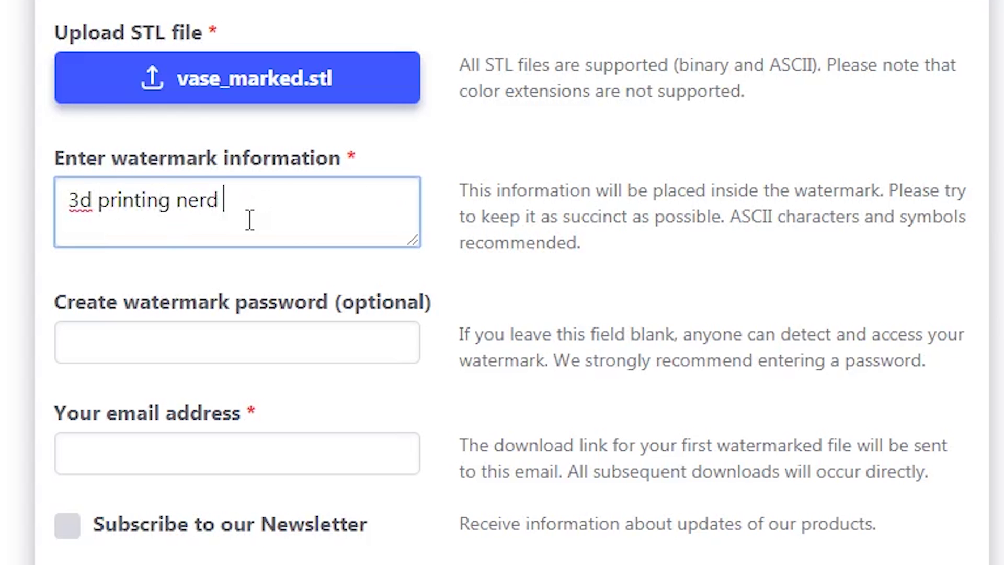
{"action": "type", "text": "etter hair"}
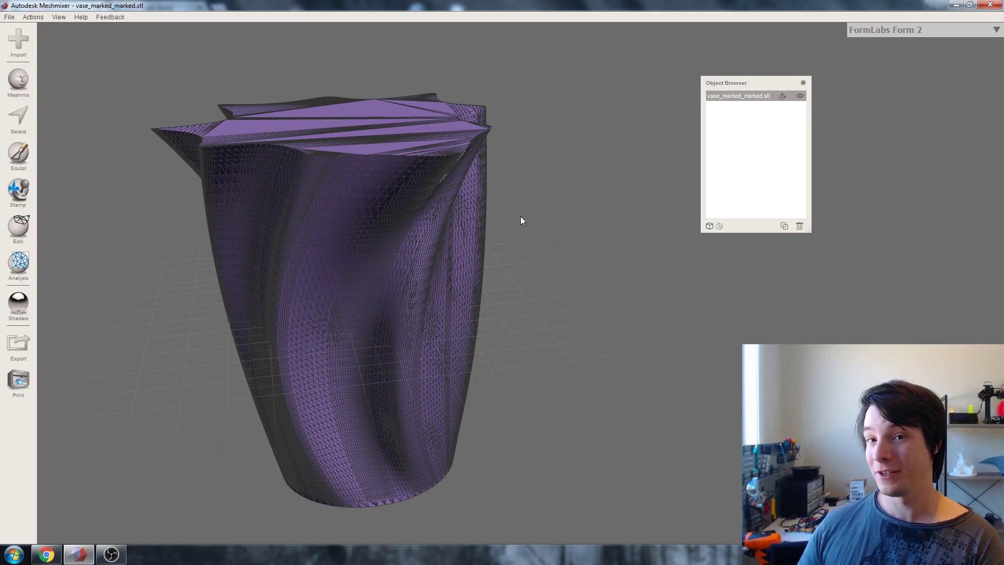
Append the imported vase_marked.stl to the Meshmixer scene containing vase_marked_marked.stl.
{"action": "right_click_drag", "start_coordinate": [490, 178], "coordinate": [313, 219]}
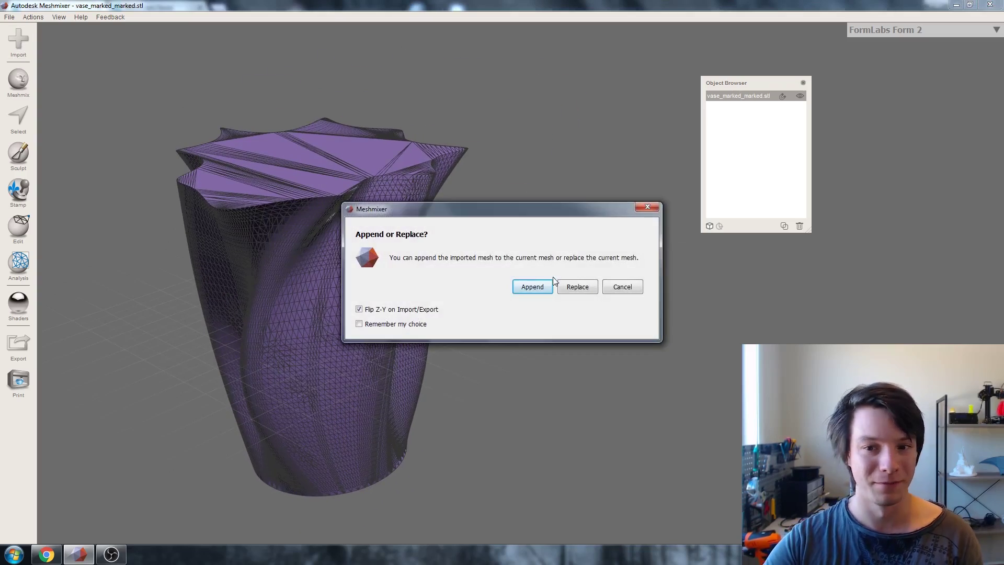
{"action": "left_click", "coordinate": [532, 286]}
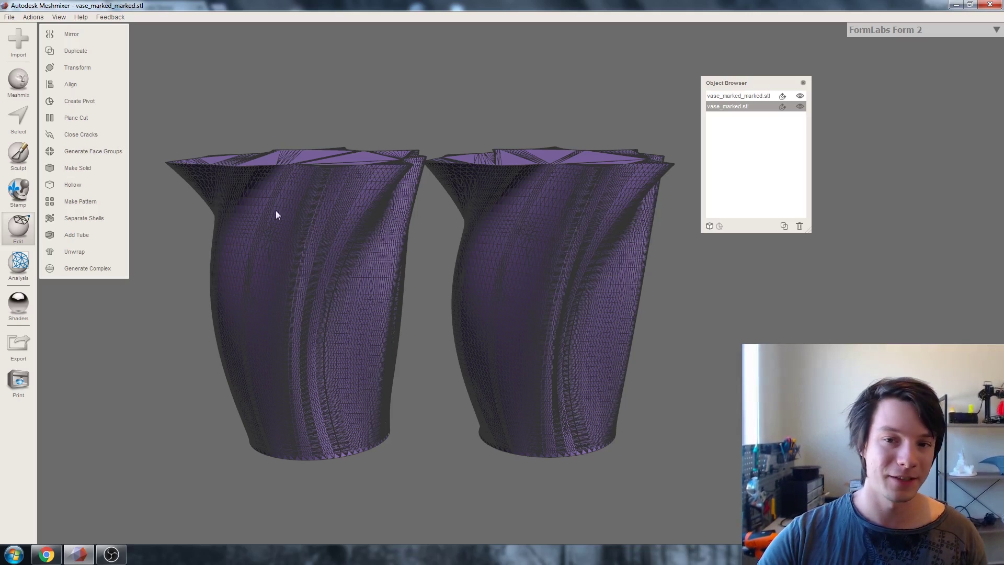
Compare the mesh surfaces of vase_marked_marked.stl and vase_marked.stl side by side from several angles.
{"action": "left_click", "coordinate": [572, 253]}
{"action": "right_click_drag", "start_coordinate": [532, 279], "coordinate": [490, 233]}
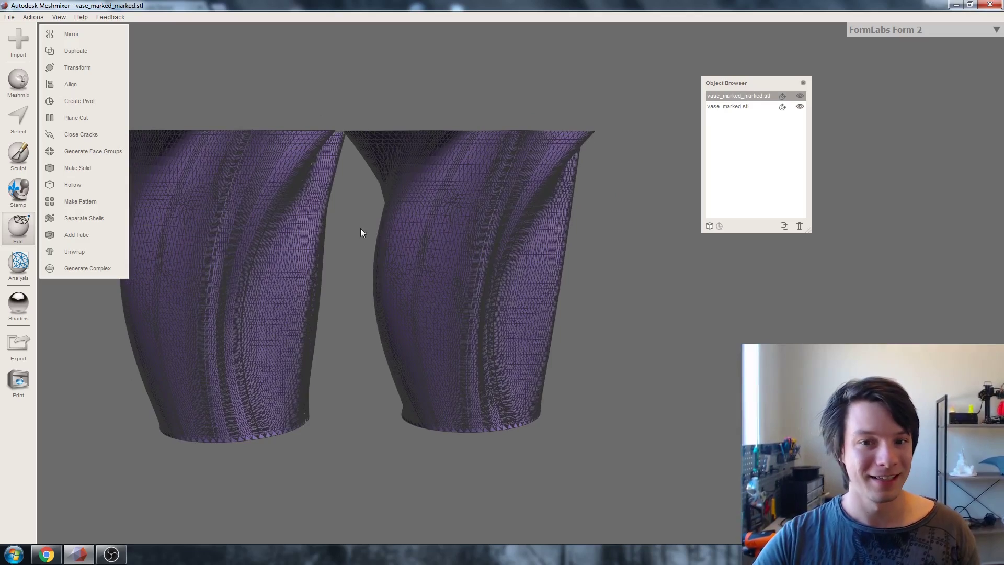
{"action": "right_click_drag", "start_coordinate": [361, 229], "coordinate": [347, 206]}
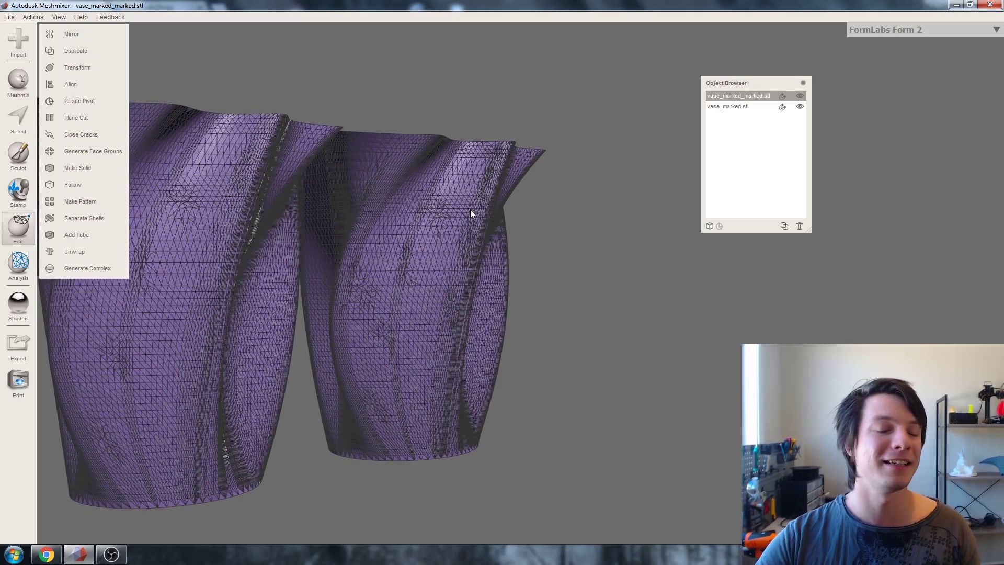
{"action": "scroll", "coordinate": [470, 209], "scroll_direction": "down", "scroll_amount": 2}
{"action": "mouse_move", "coordinate": [456, 216]}
{"action": "right_mouse_down"}
{"action": "mouse_move", "coordinate": [391, 262]}
{"action": "mouse_move", "coordinate": [347, 312]}
{"action": "mouse_move", "coordinate": [356, 246]}
{"action": "mouse_move", "coordinate": [341, 250]}
{"action": "mouse_move", "coordinate": [353, 258]}
{"action": "right_mouse_up"}
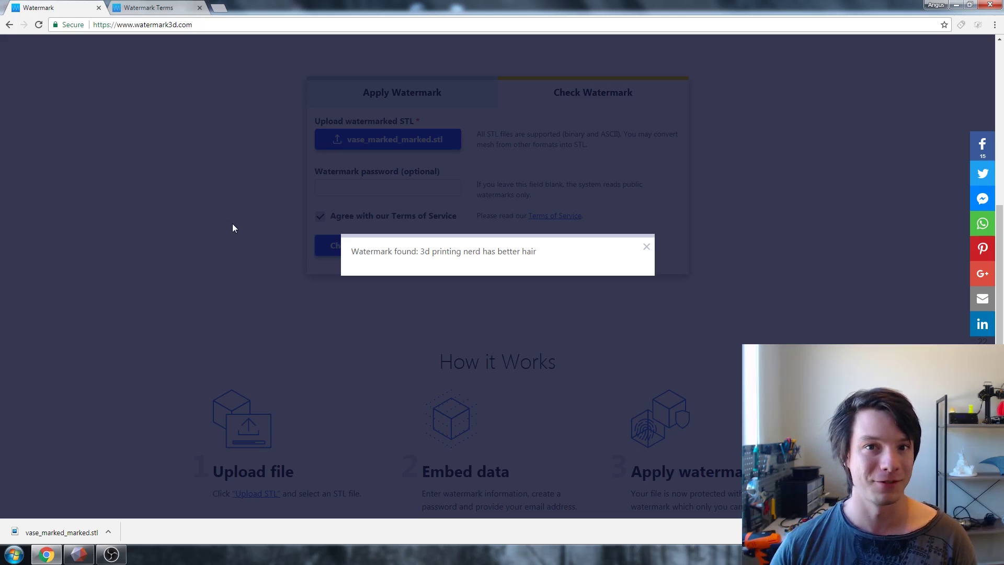
Dismiss the watermark check result and enter "3d printing nerd has better hair" as the watermark information for vase_marked.stl.
{"action": "left_click", "coordinate": [232, 224]}
{"action": "key", "text": "Return"}
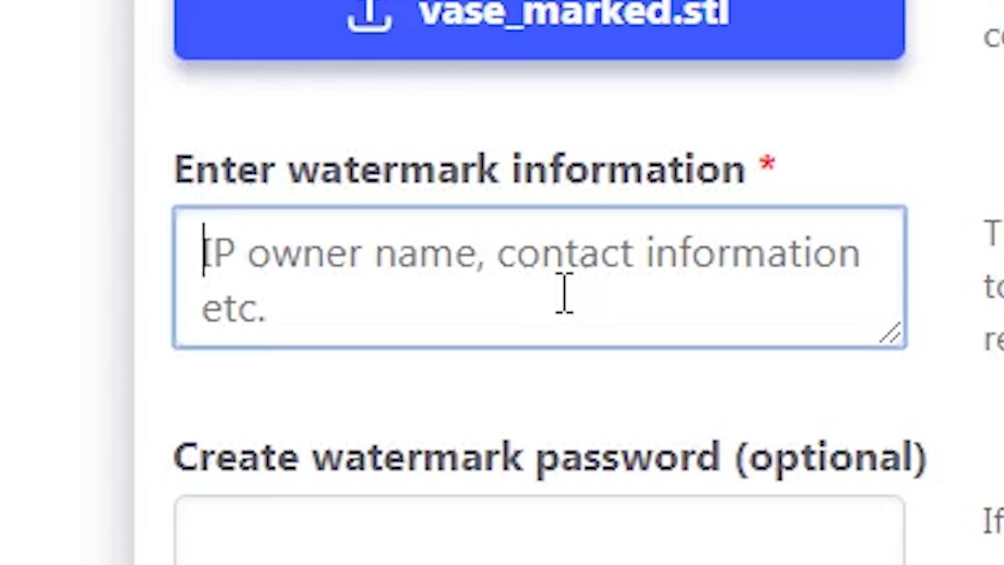
{"action": "type", "text": "3d "}
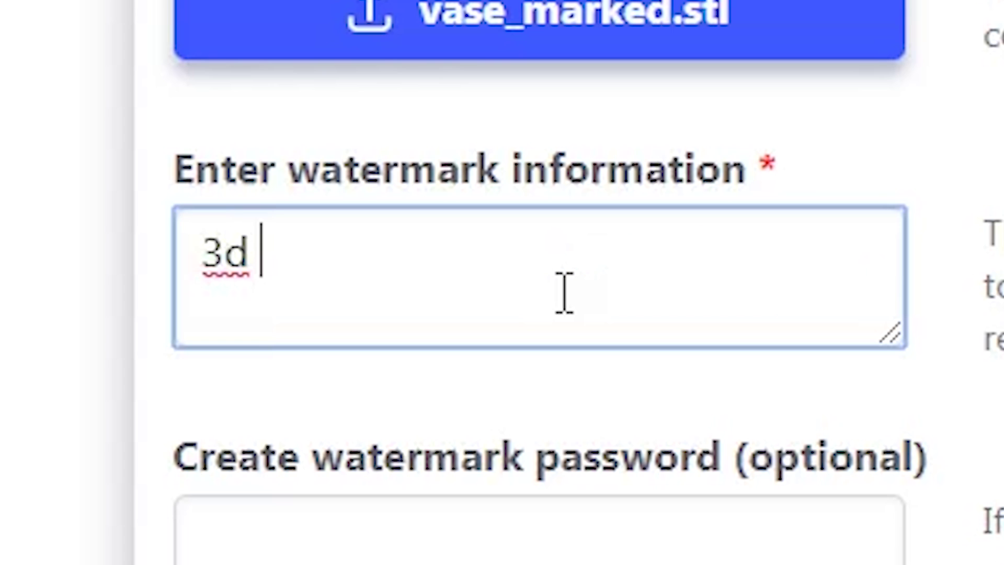
{"action": "type", "text": "p"}
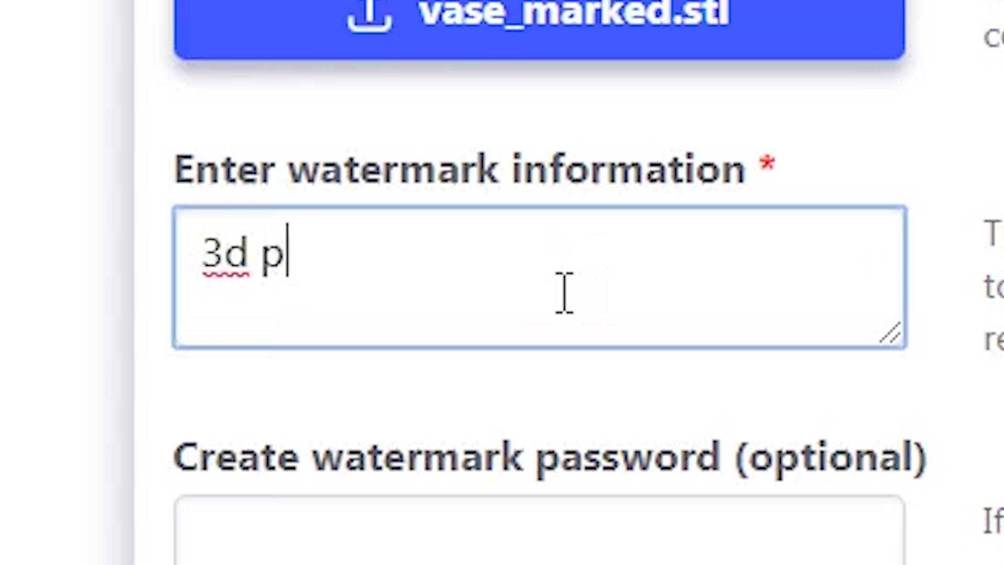
{"action": "type", "text": "rinting nerd"}
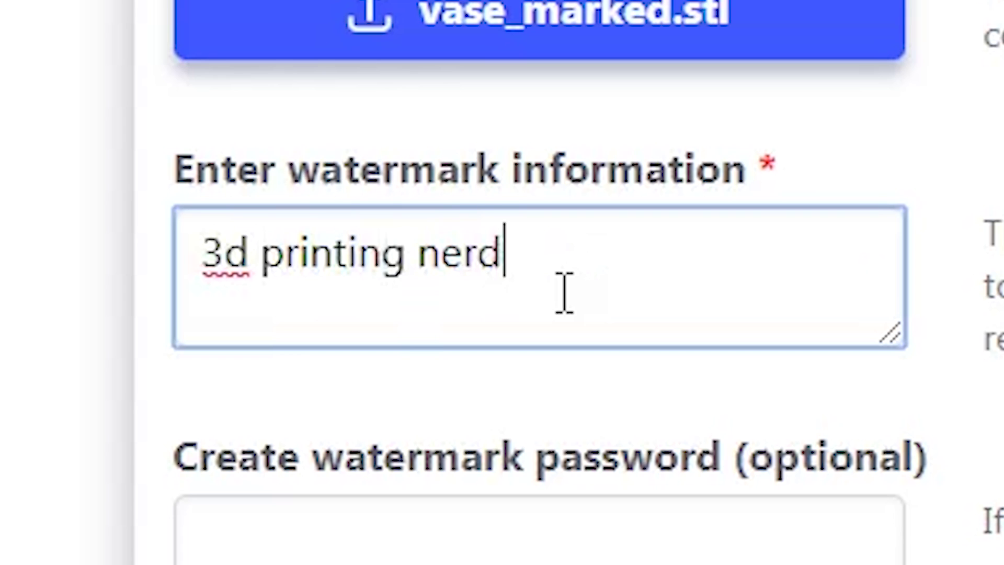
{"action": "type", "text": " has better hair"}
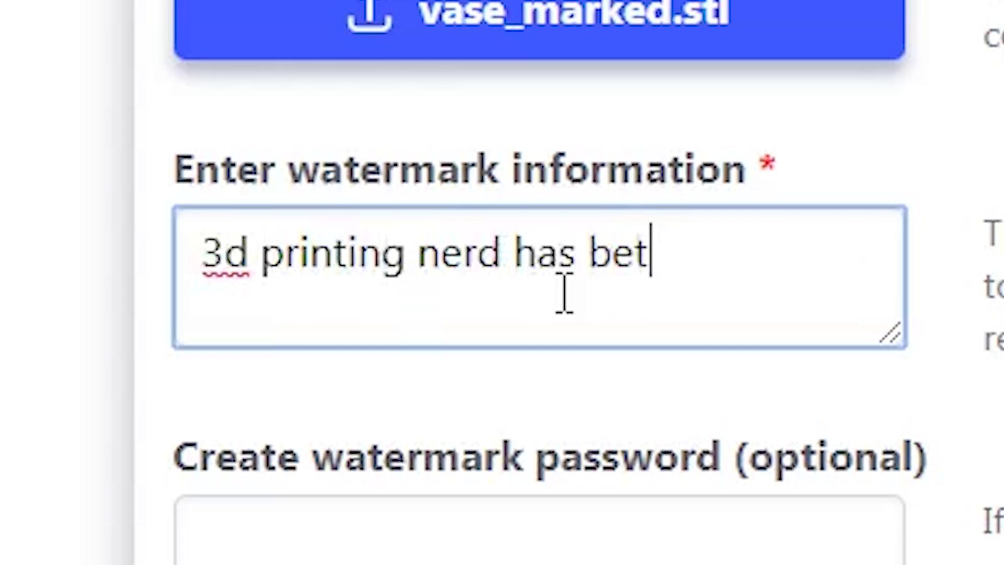